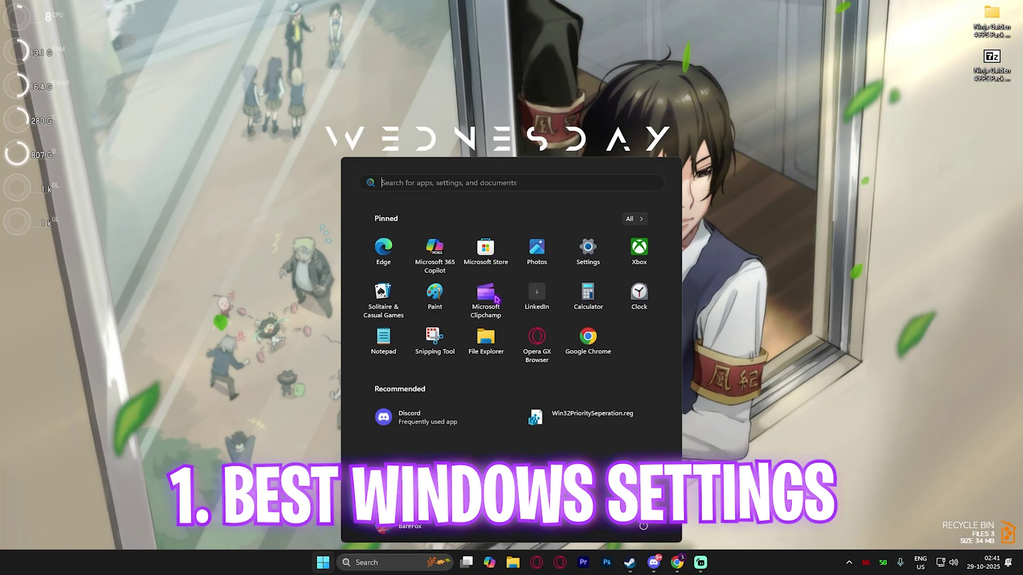
Step: Launch Settings and open Personalization > Colors to review the transparency and accent options
type("s")
left_click(355, 359)
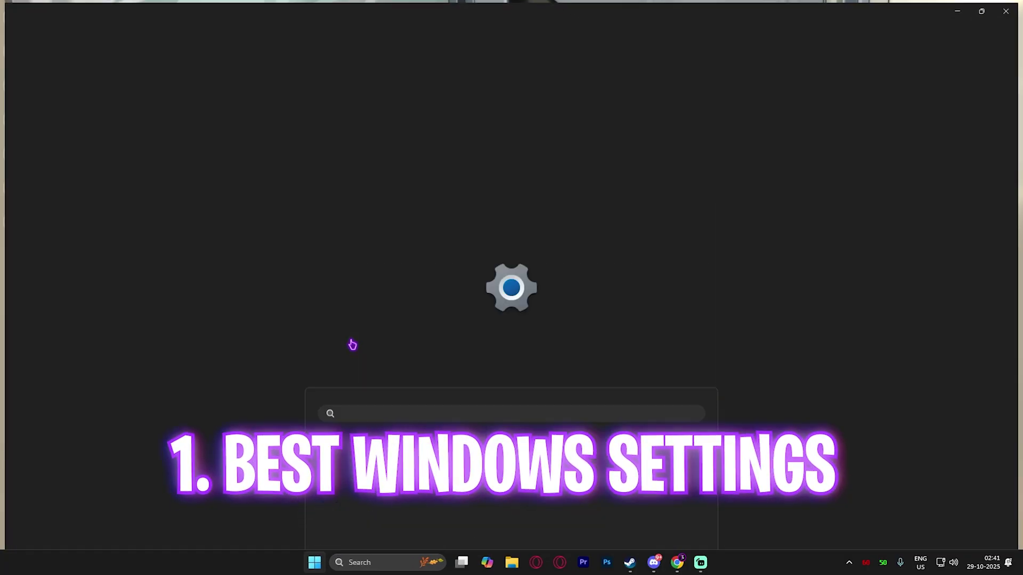
left_click(77, 168)
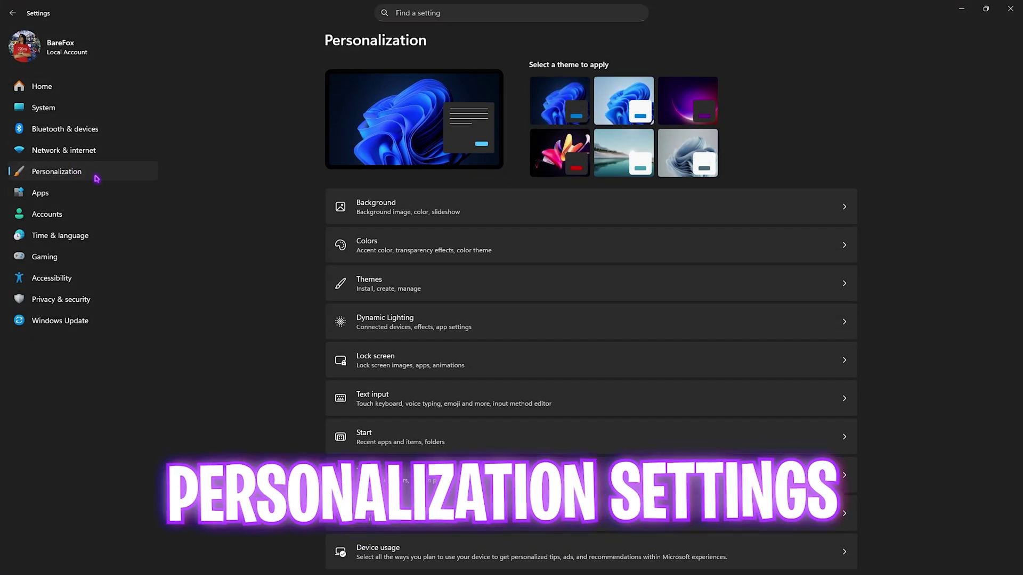
left_click(399, 245)
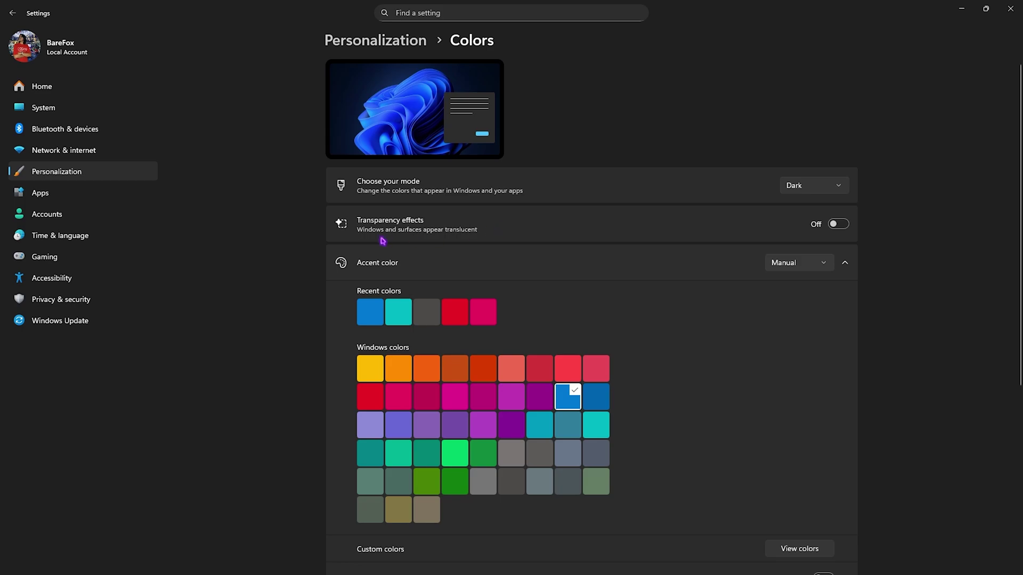
Step: Under Gaming, verify Game Bar's controller shortcut is Off and Game Mode is On
left_click(48, 257)
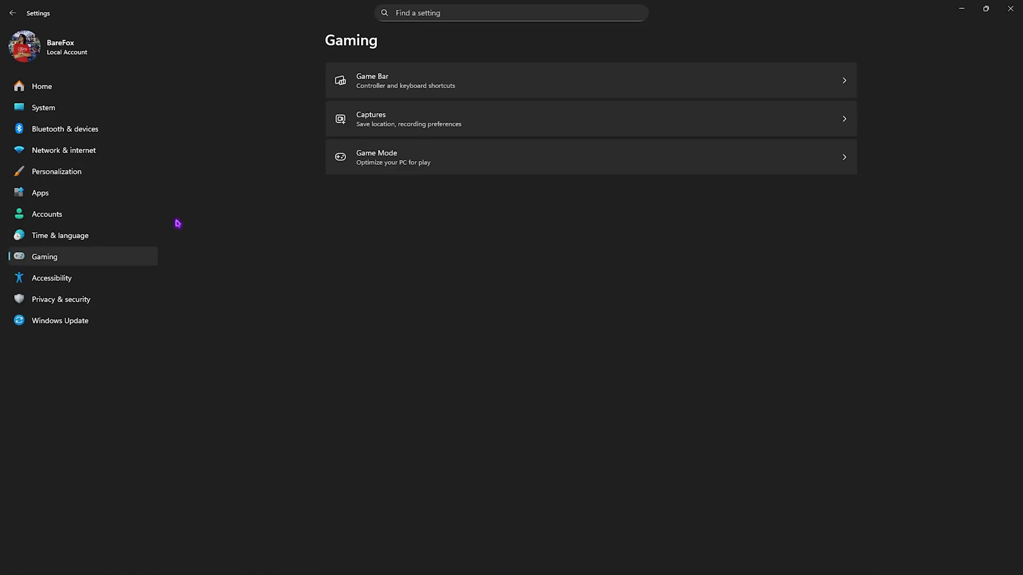
left_click(367, 91)
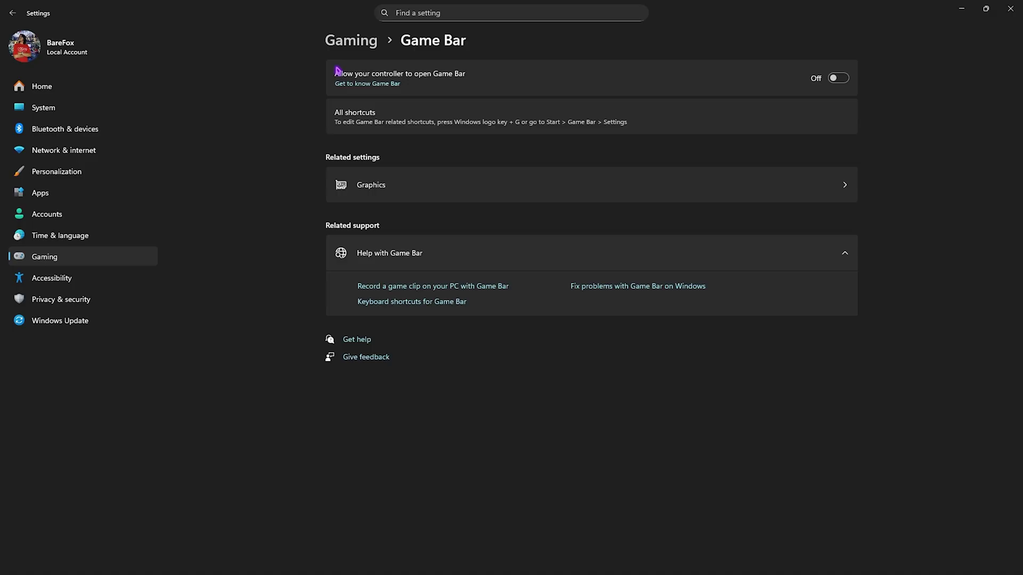
left_click(350, 47)
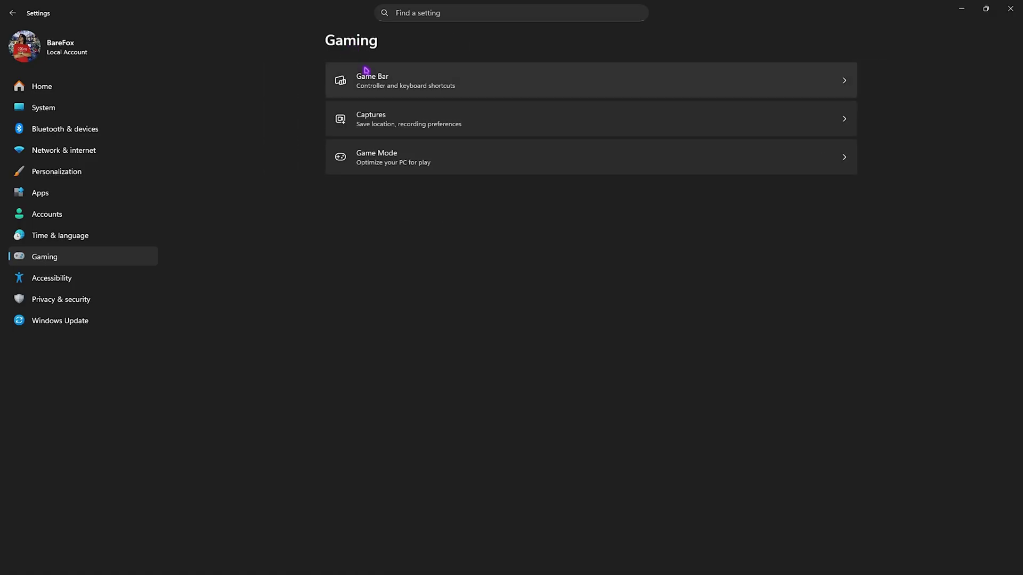
left_click(388, 160)
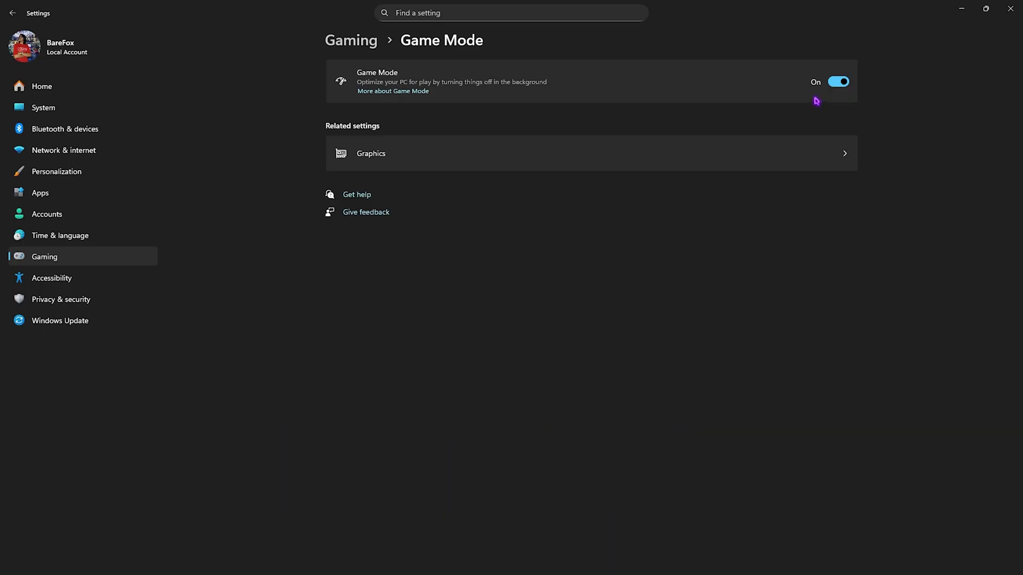
Step: Expand Advanced graphics settings to confirm Hardware-accelerated GPU scheduling is On
left_click(374, 156)
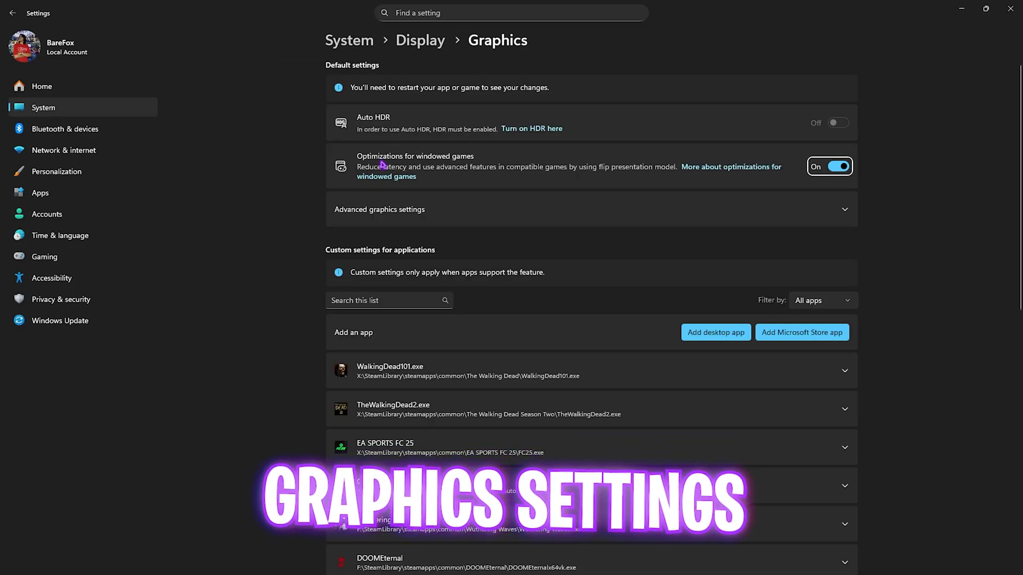
left_click(419, 213)
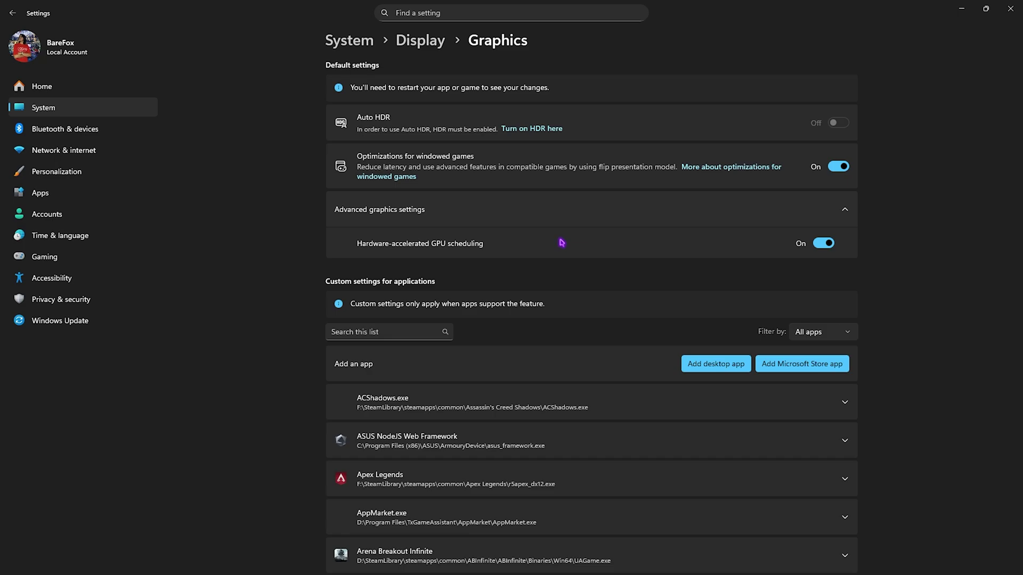
Step: Add NINJAGAIDEN4-Steam.exe from the X: drive's NINJAGAIDEN4 folder to the graphics app list
left_click(716, 366)
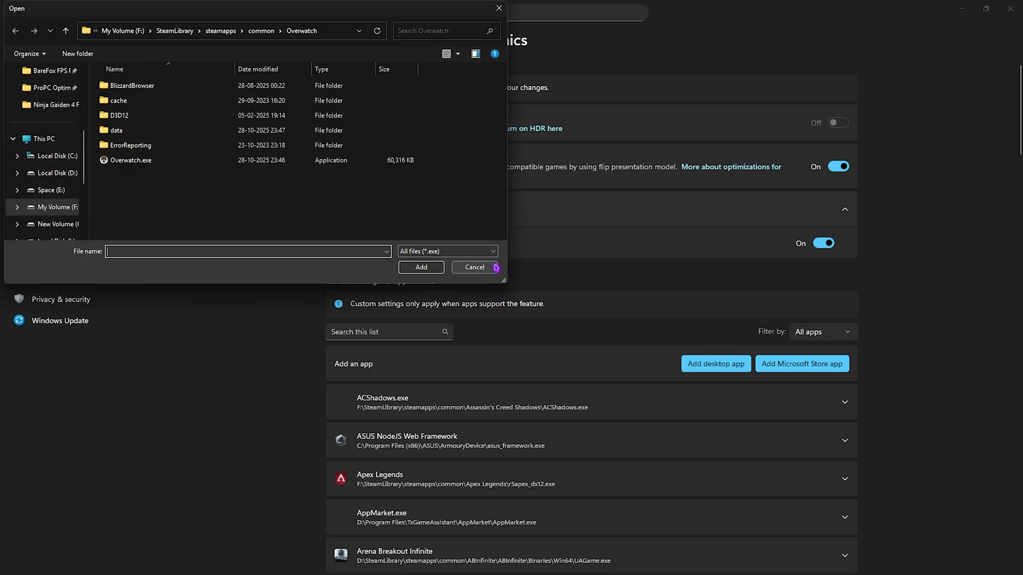
scroll(64, 218, "down", 2)
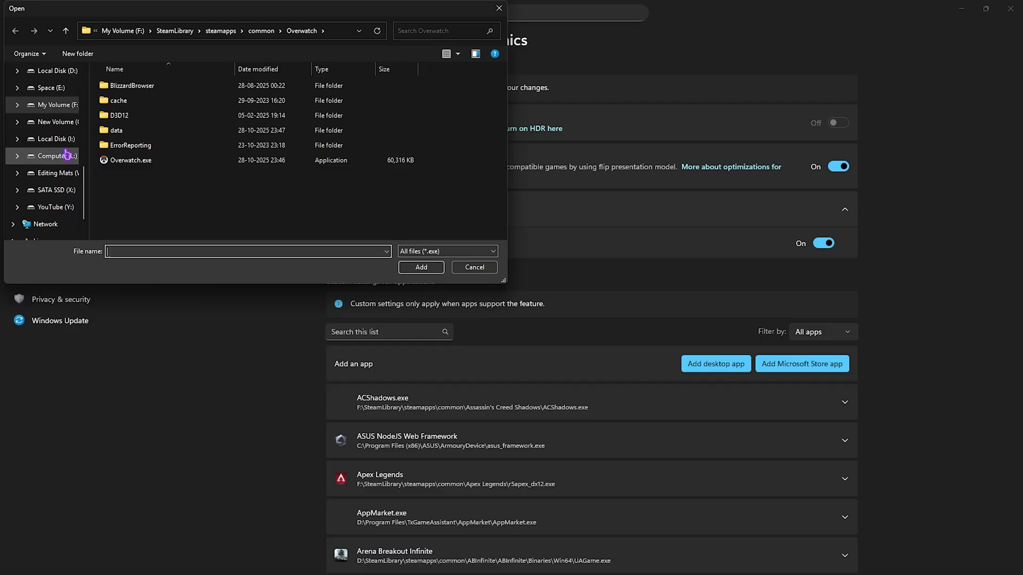
left_click(53, 190)
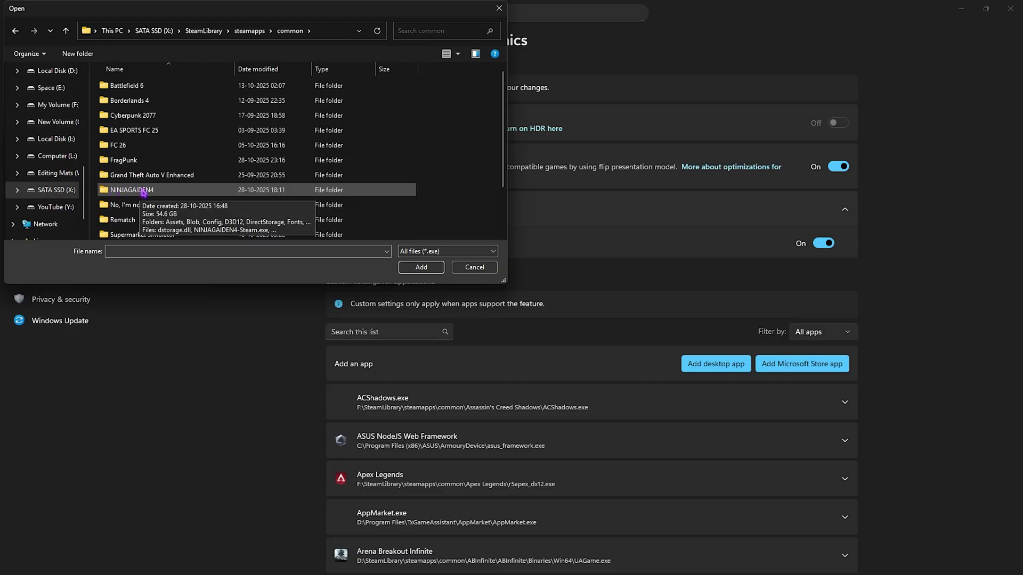
double_click(144, 191)
left_click(145, 222)
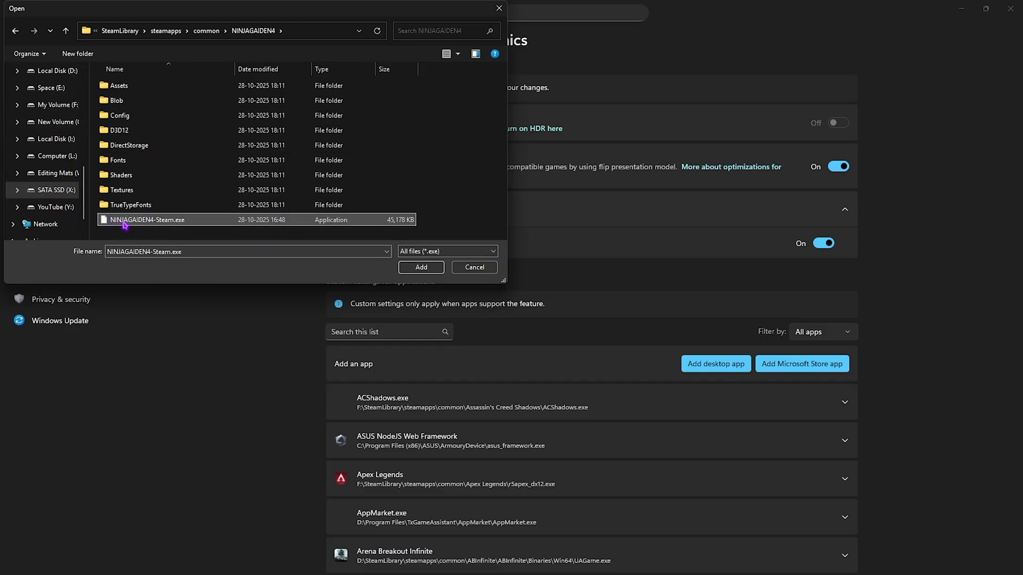
left_click(437, 272)
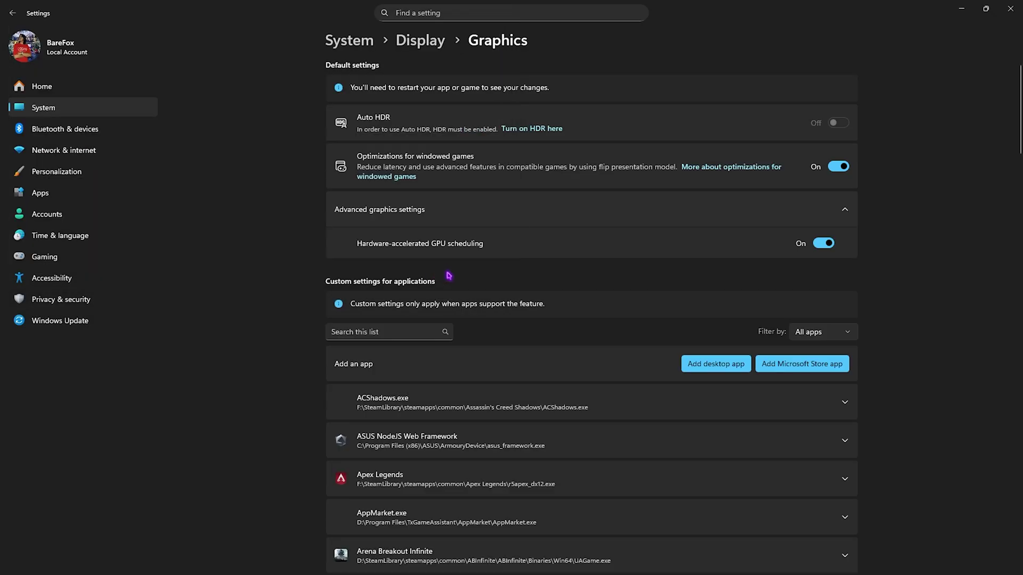
Step: Set NINJAGAIDEN4-Steam.exe's GPU preference to High Performance (NVIDIA GeForce RTX 5070 Ti)
scroll(511, 277, "down", 15)
scroll(520, 302, "down", 9)
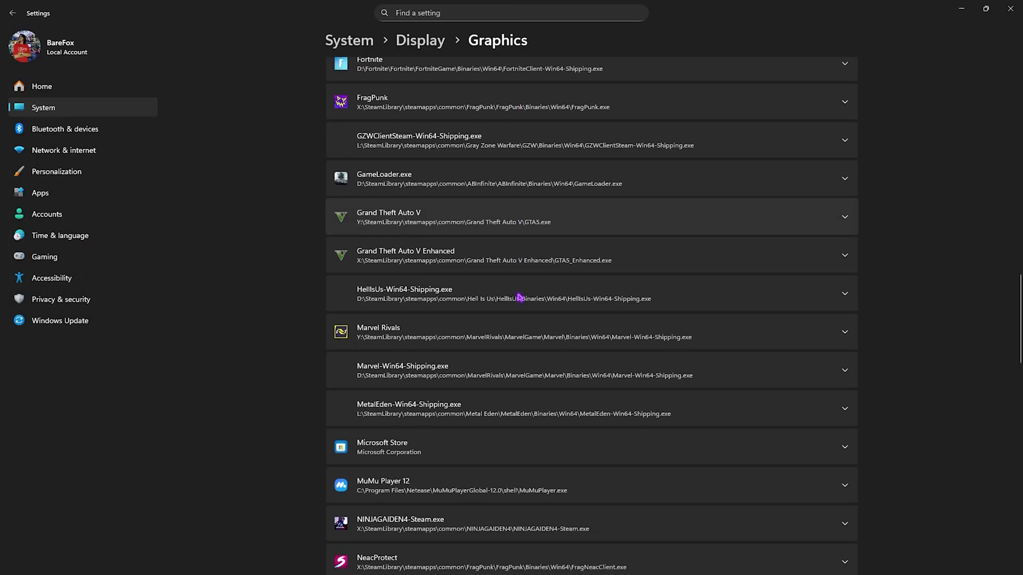
left_click(391, 260)
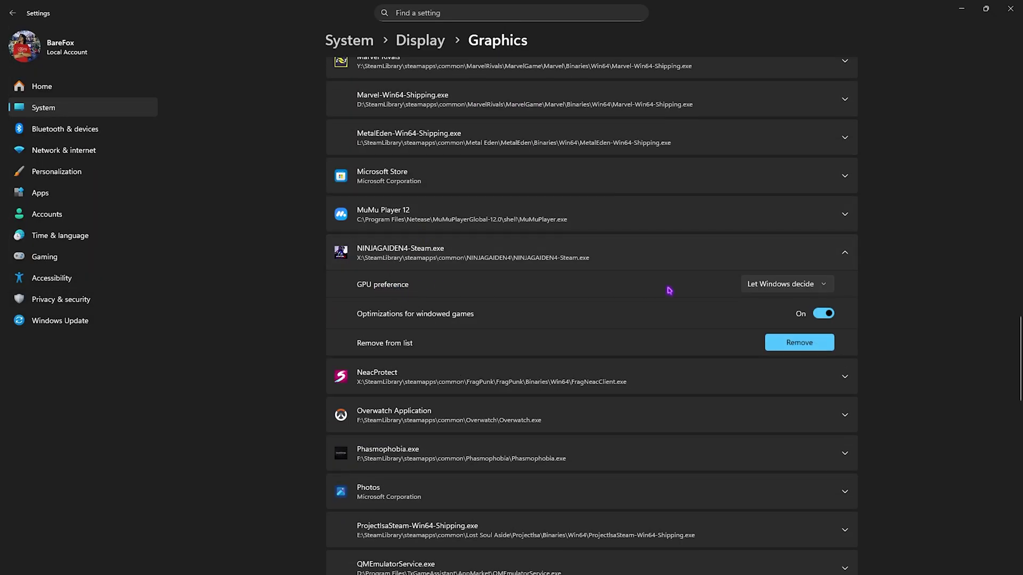
left_click(762, 284)
left_click(739, 322)
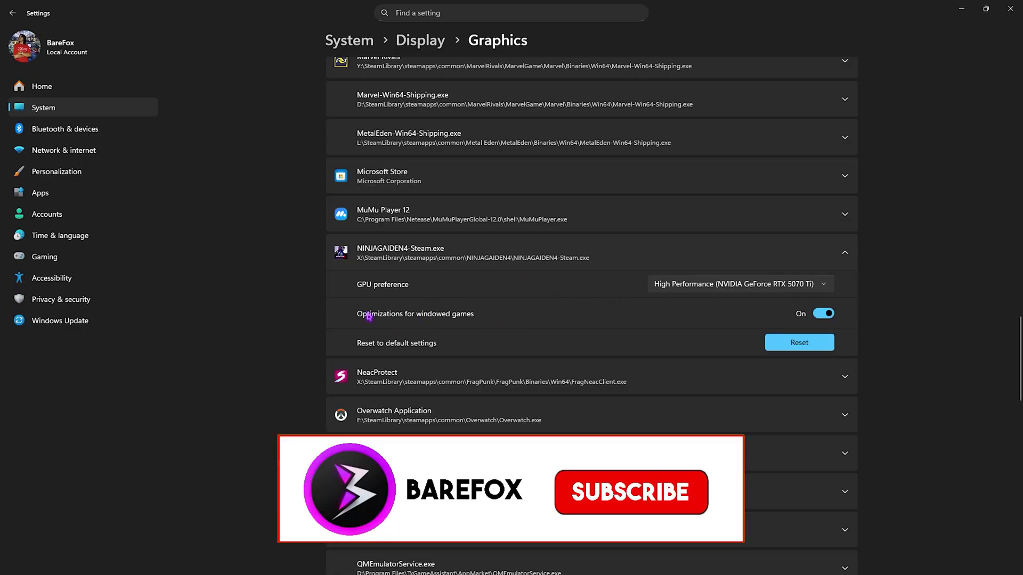
Step: Go to Windows Update > Advanced options > Delivery Optimization, with downloads from other devices Off
left_click(77, 322)
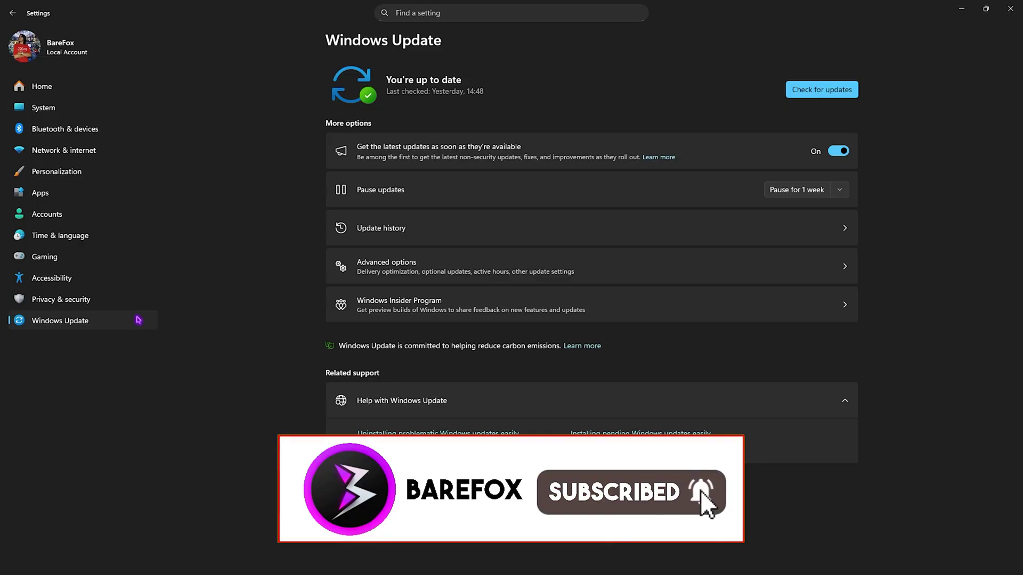
left_click(354, 260)
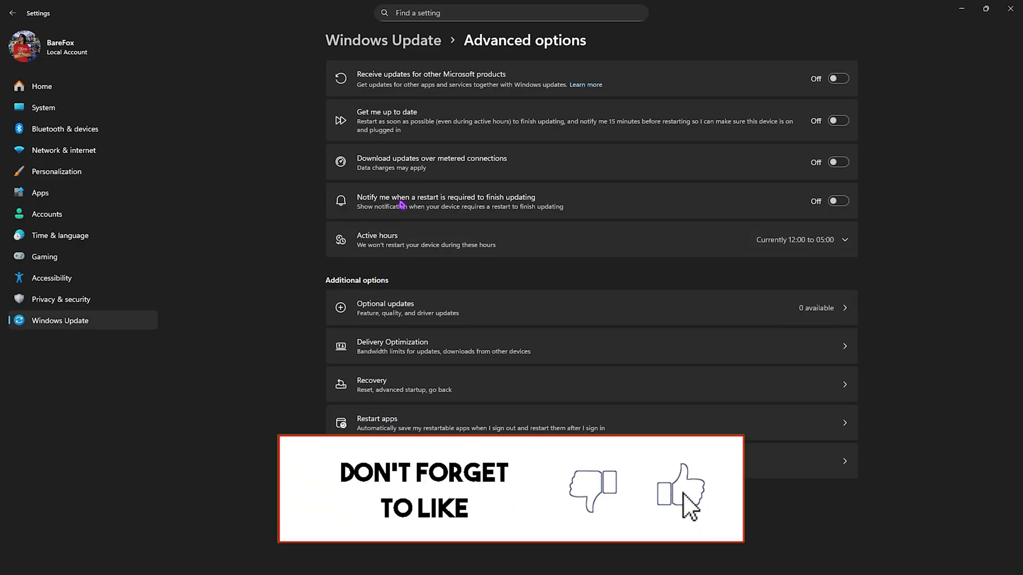
left_click(453, 347)
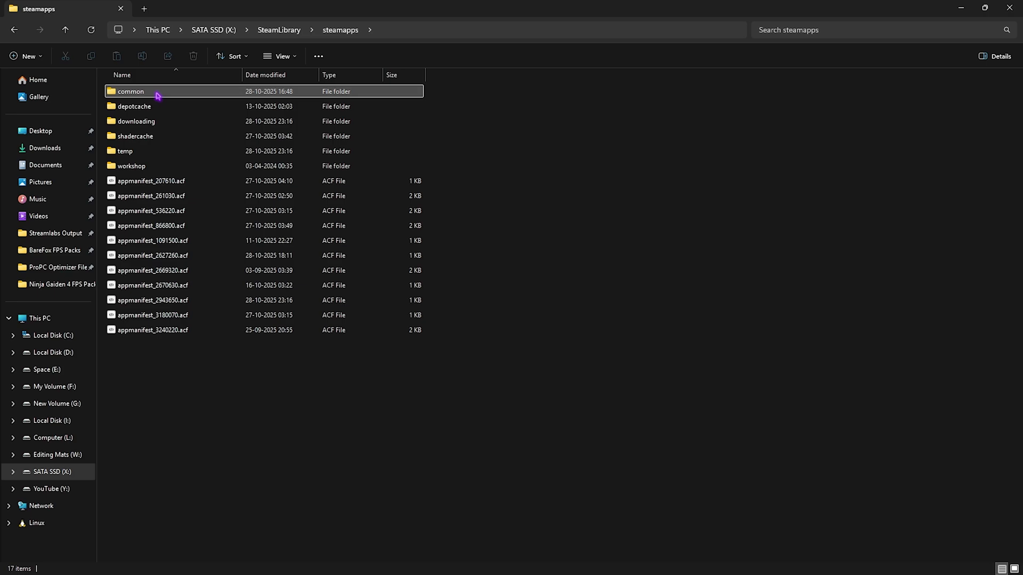
Step: Open the Compatibility properties of NINJAGAIDEN4-Steam.exe in the Steam library's NINJAGAIDEN4 folder
double_click(155, 91)
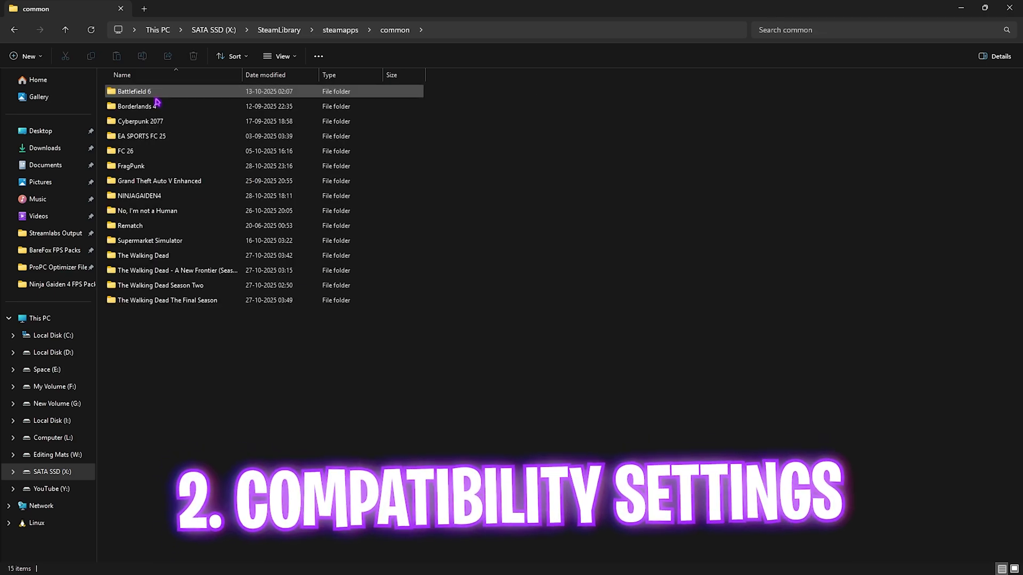
double_click(152, 195)
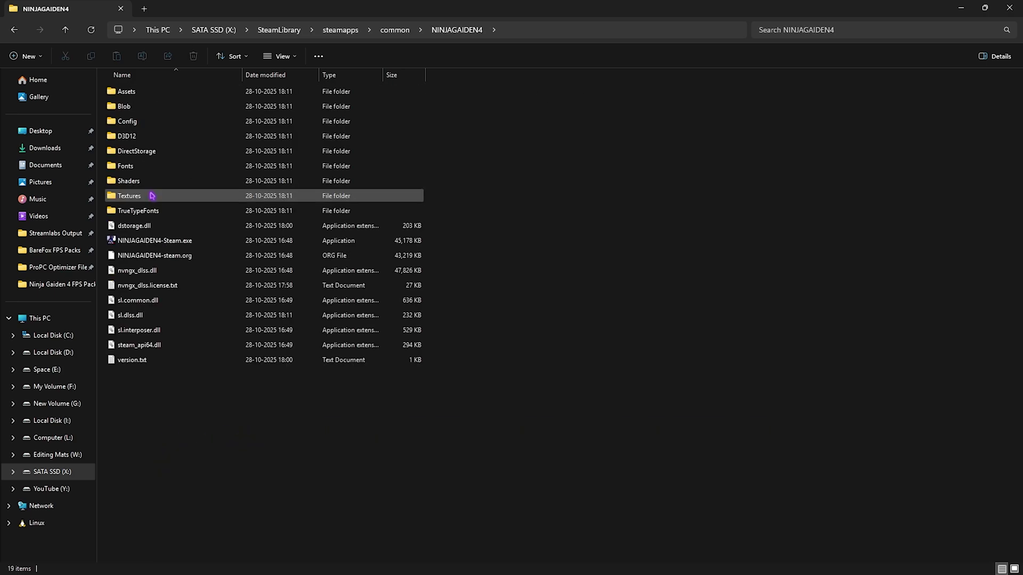
left_click(151, 243)
right_click(150, 243)
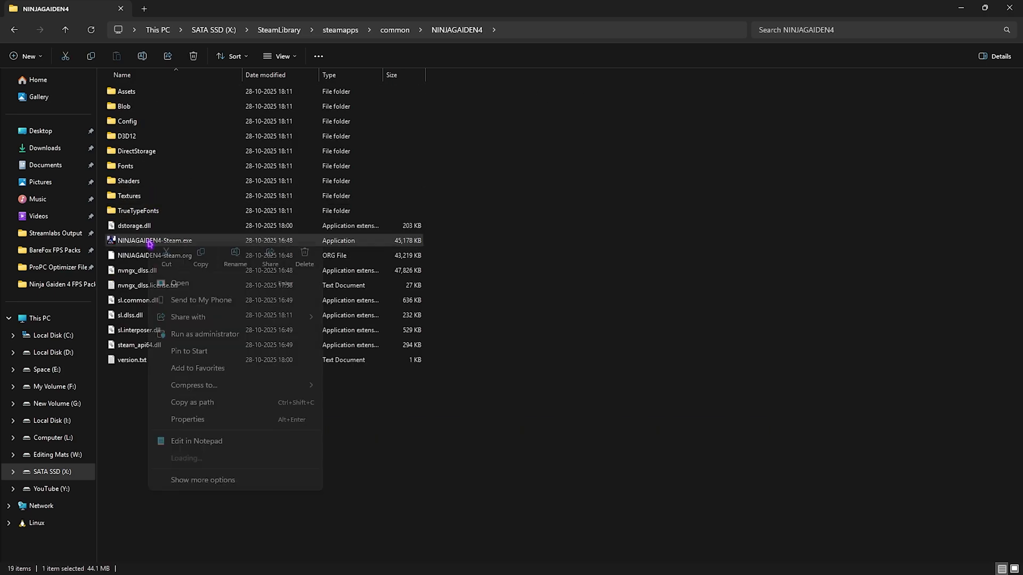
left_click(199, 420)
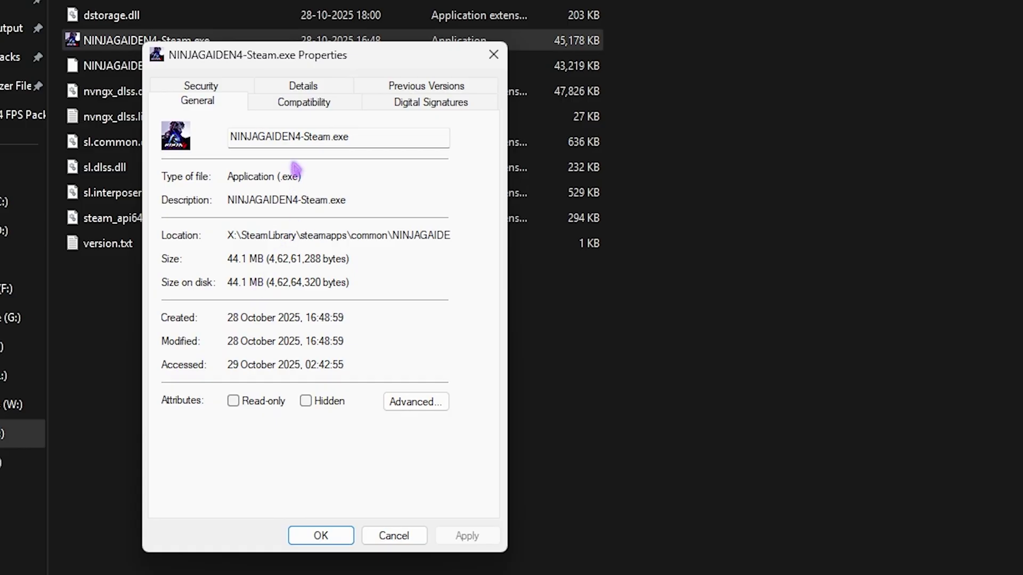
left_click(307, 102)
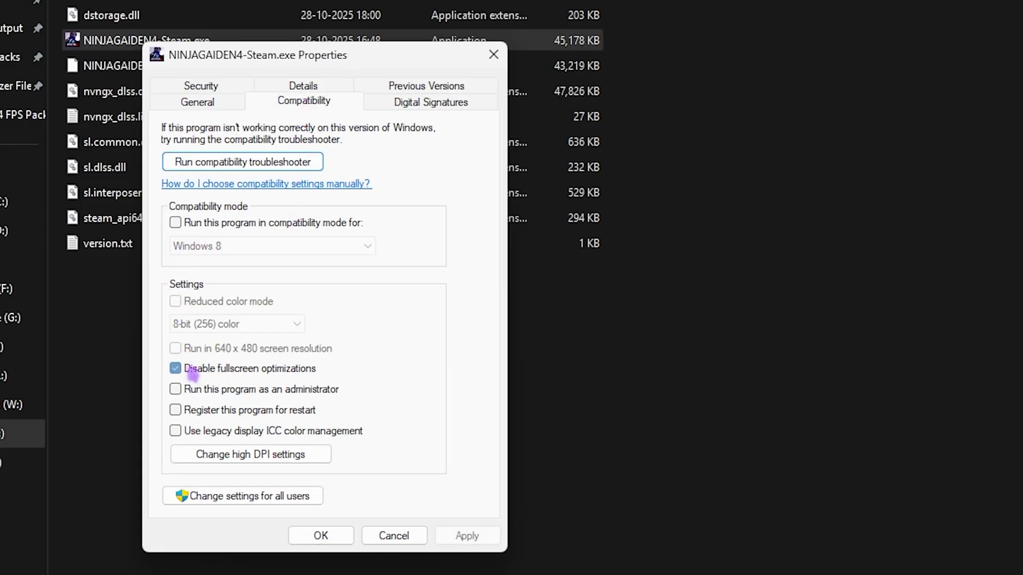
Step: Enable Override high DPI scaling, apply the compatibility changes and close Properties
left_click(246, 458)
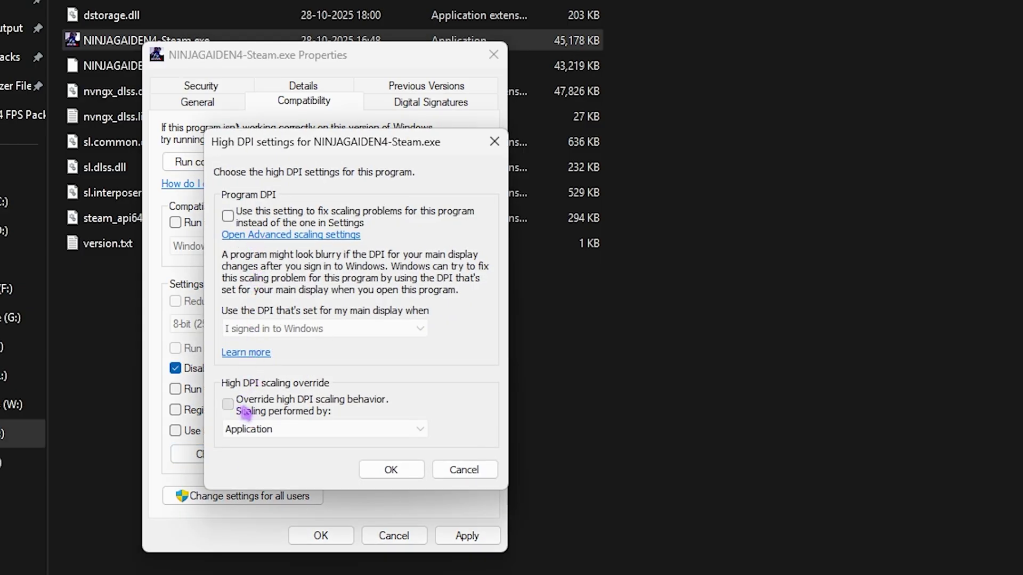
left_click(245, 413)
left_click(391, 470)
left_click(463, 535)
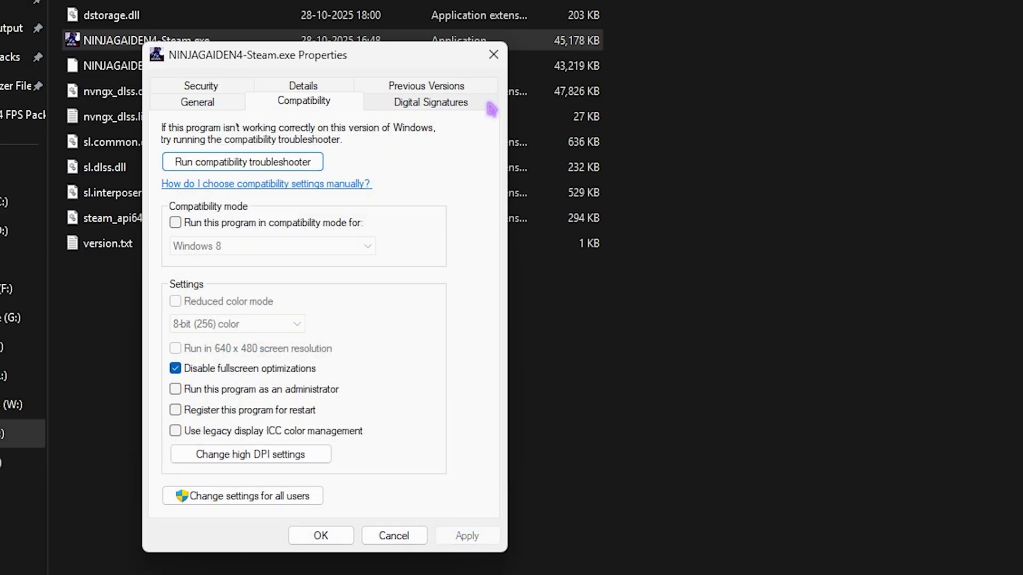
left_click(493, 54)
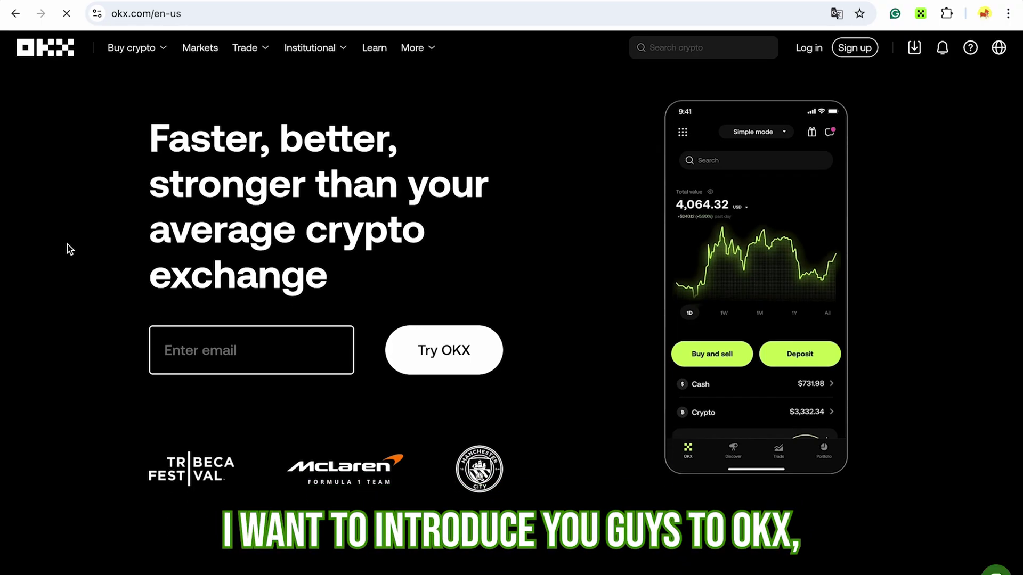
Step: Scroll through the okx.com homepage and open the 10% USDG match campaign
scroll(67, 244, "down", 3)
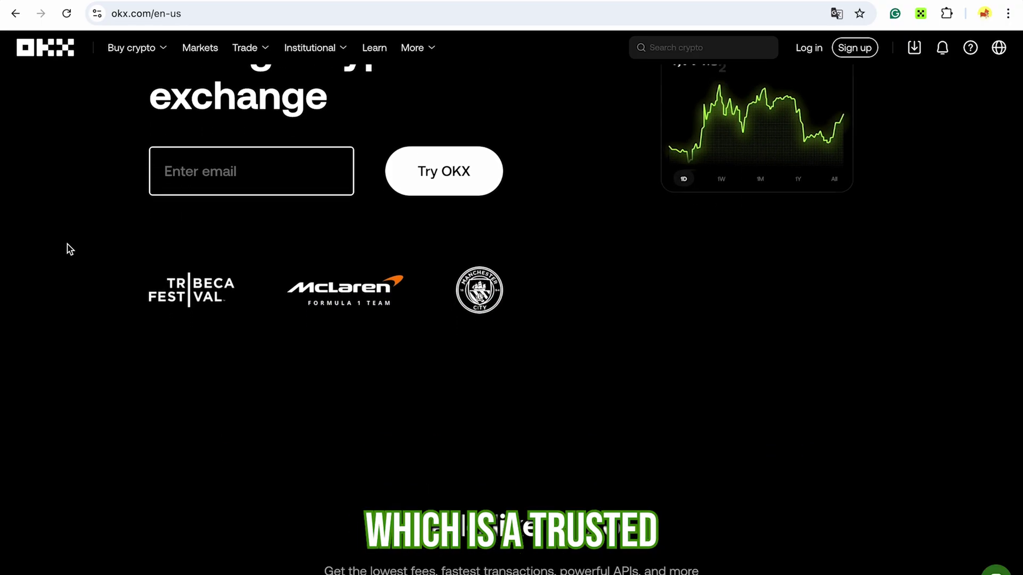
scroll(67, 244, "down", 4)
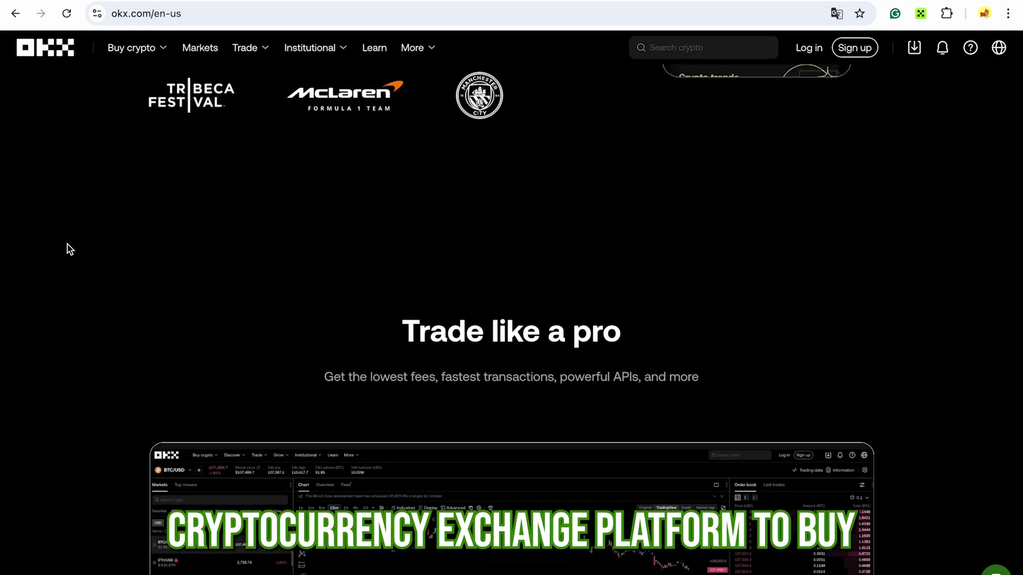
scroll(67, 244, "down", 5)
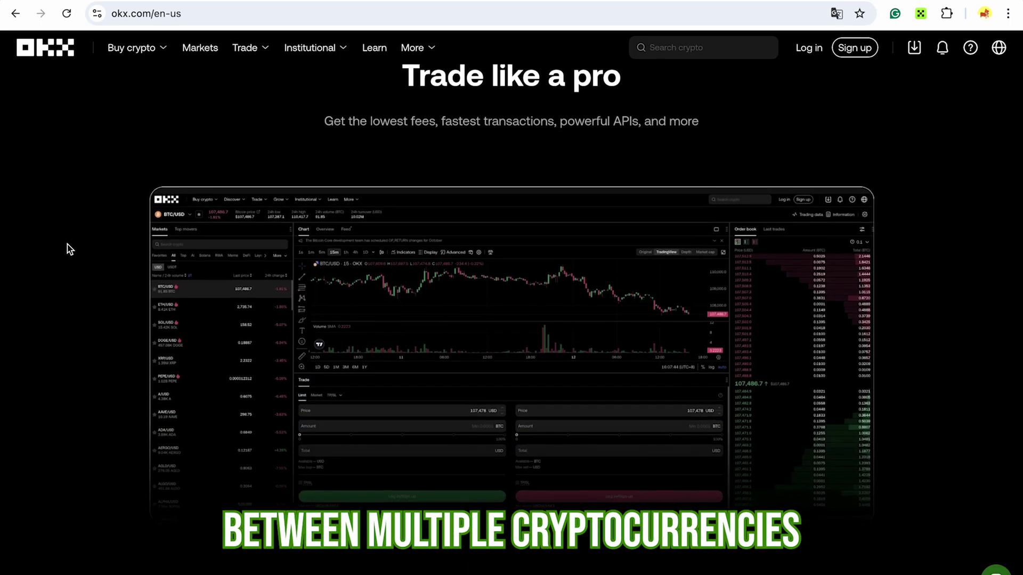
scroll(67, 246, "down", 4)
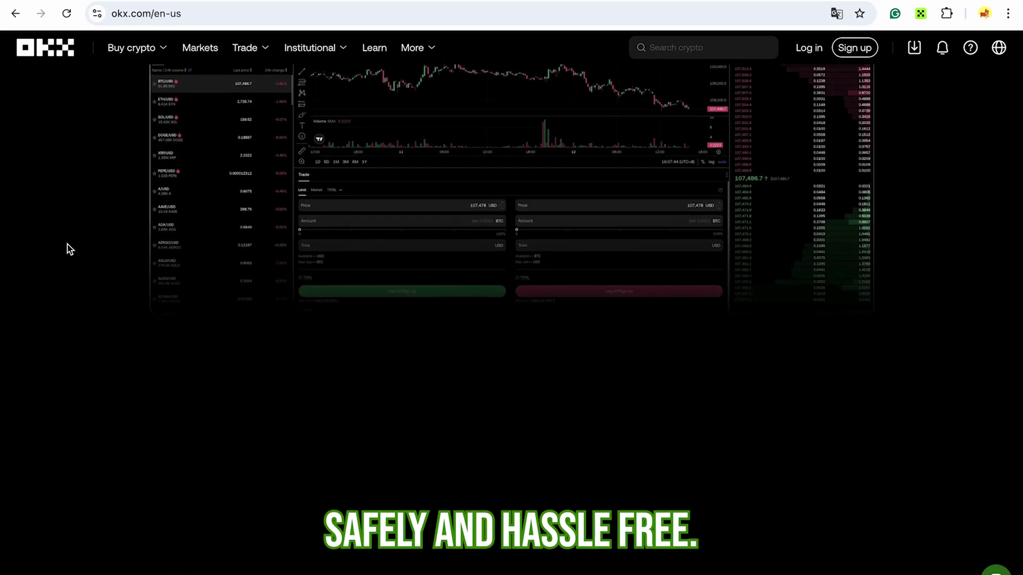
scroll(68, 245, "down", 5)
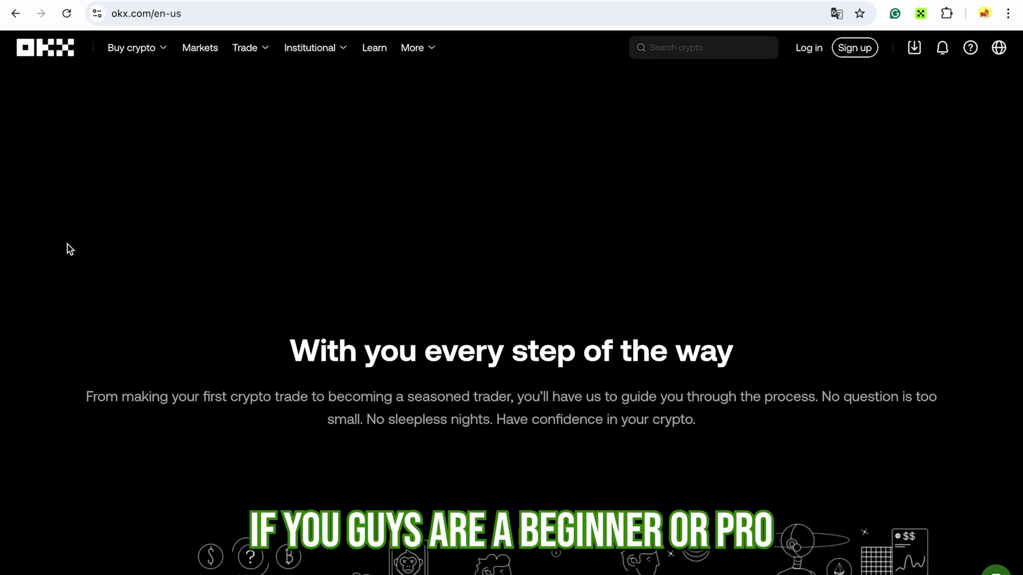
scroll(67, 244, "down", 5)
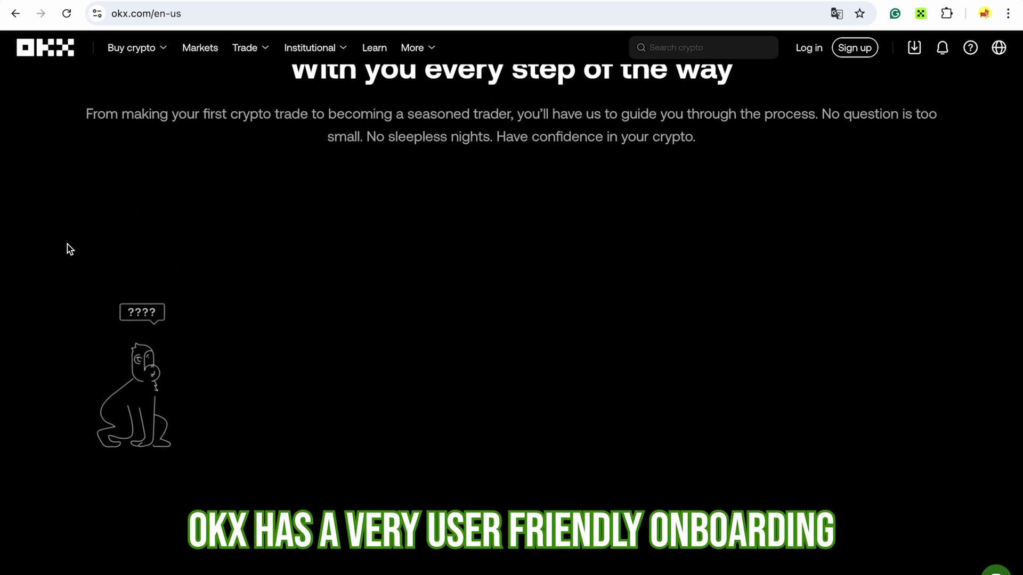
scroll(67, 244, "down", 5)
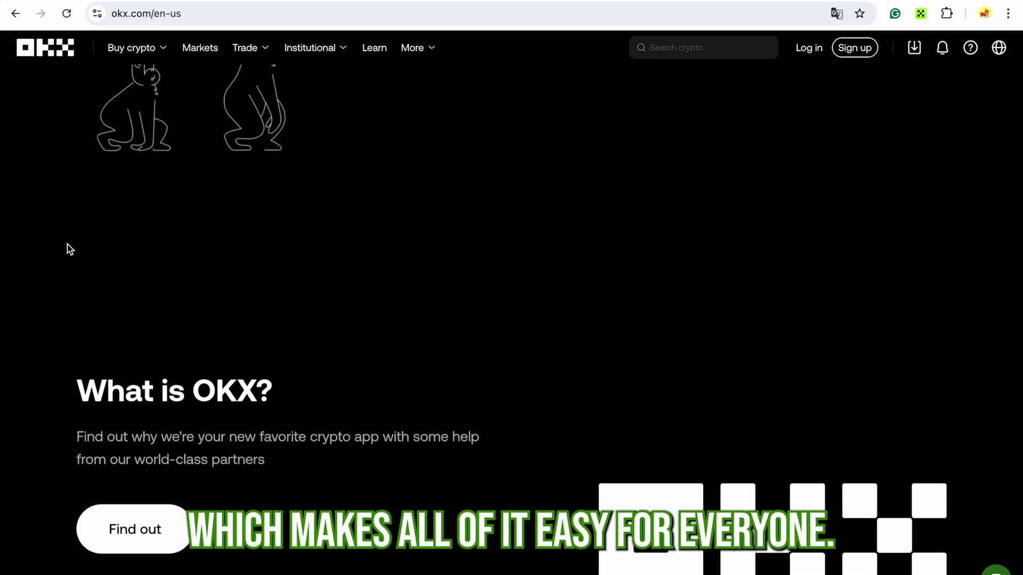
scroll(67, 244, "down", 3)
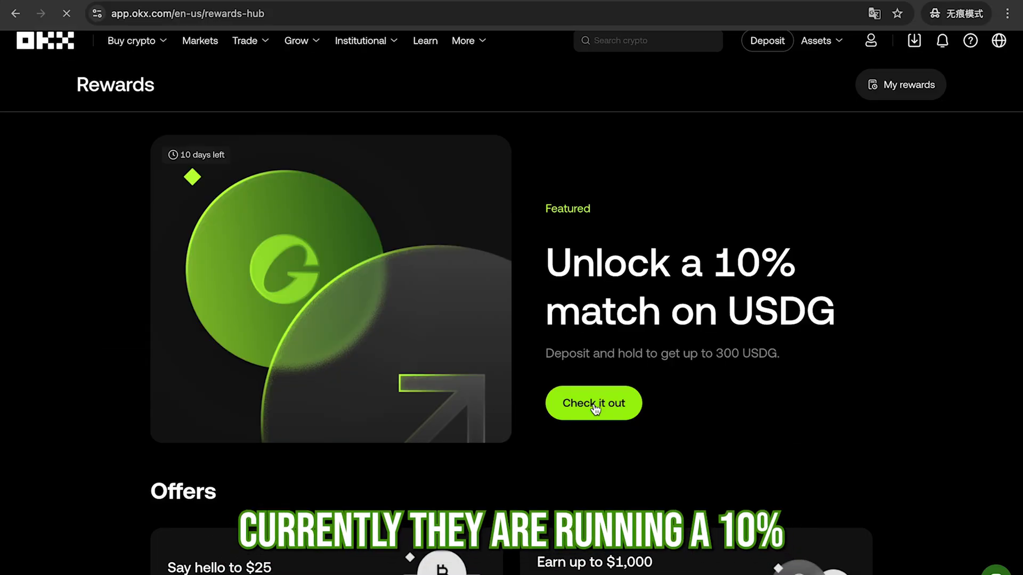
left_click(595, 408)
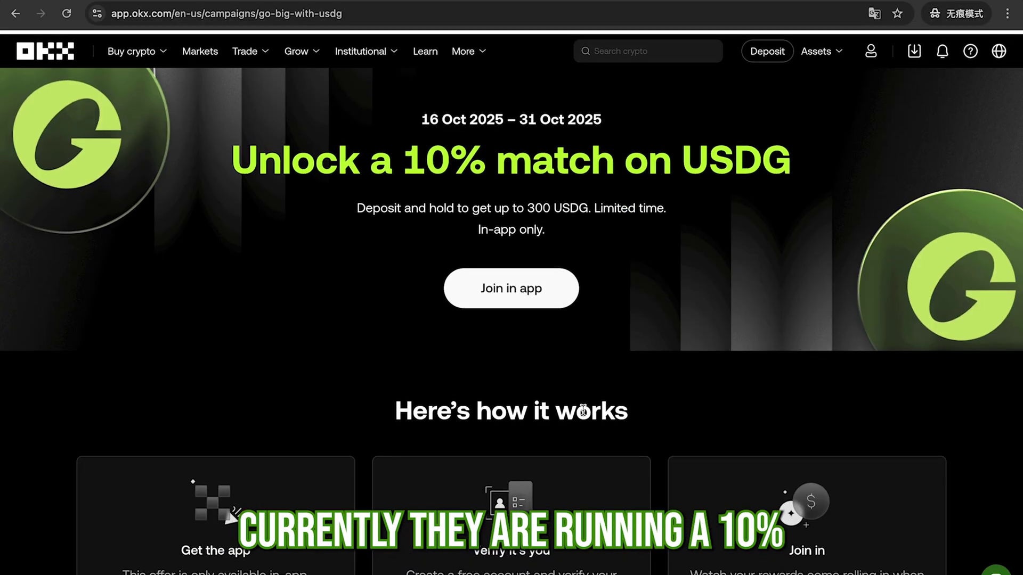
Step: Open the $25 welcome rewards offer and read through it
scroll(585, 413, "down", 1)
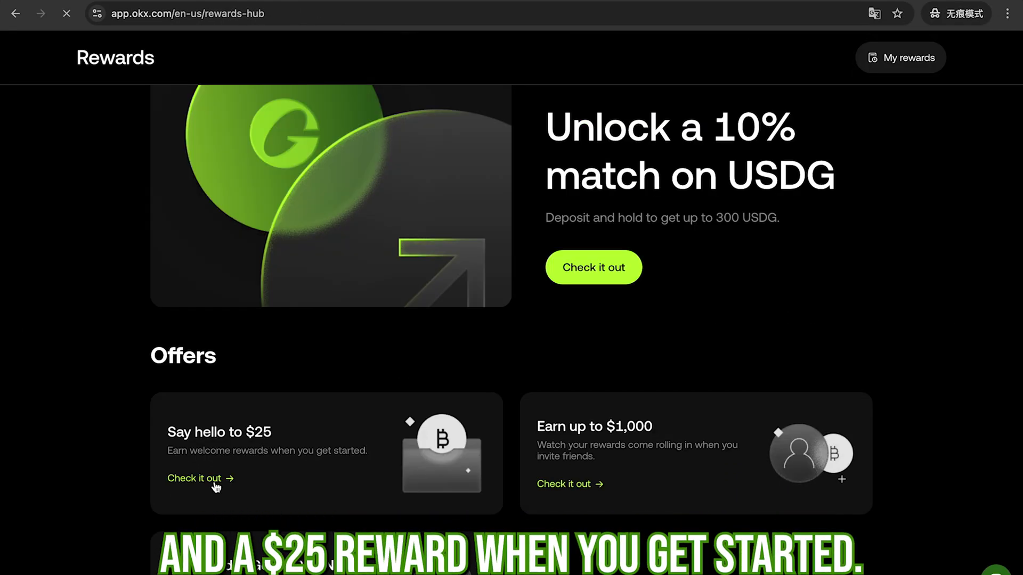
left_click(218, 484)
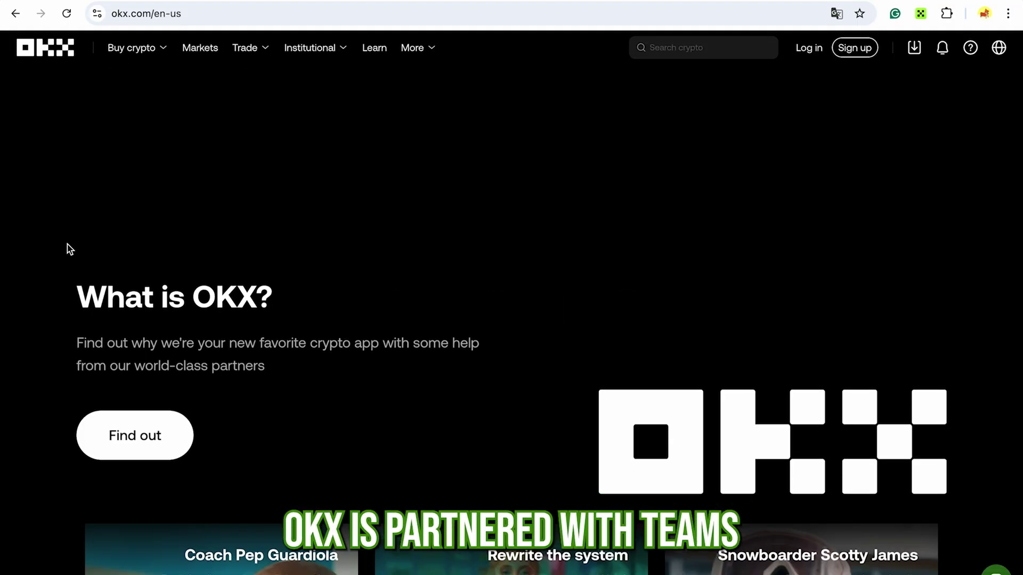
scroll(69, 248, "down", 3)
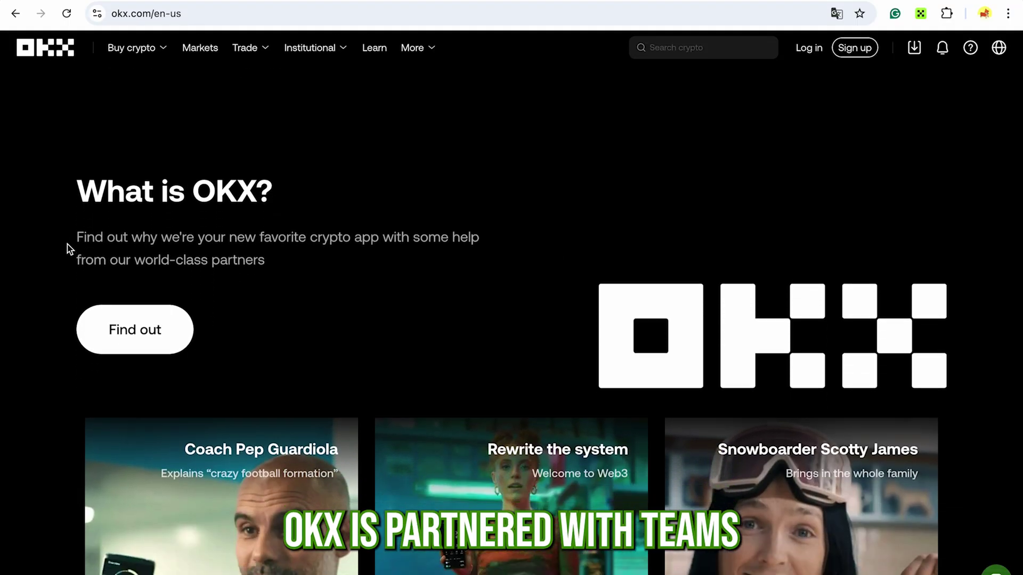
scroll(68, 244, "down", 3)
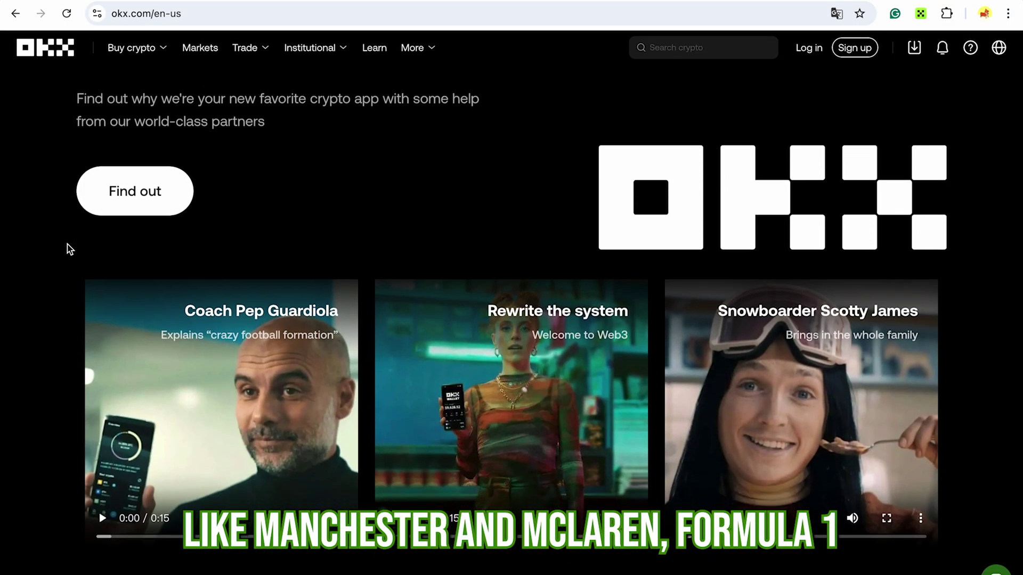
scroll(67, 244, "down", 3)
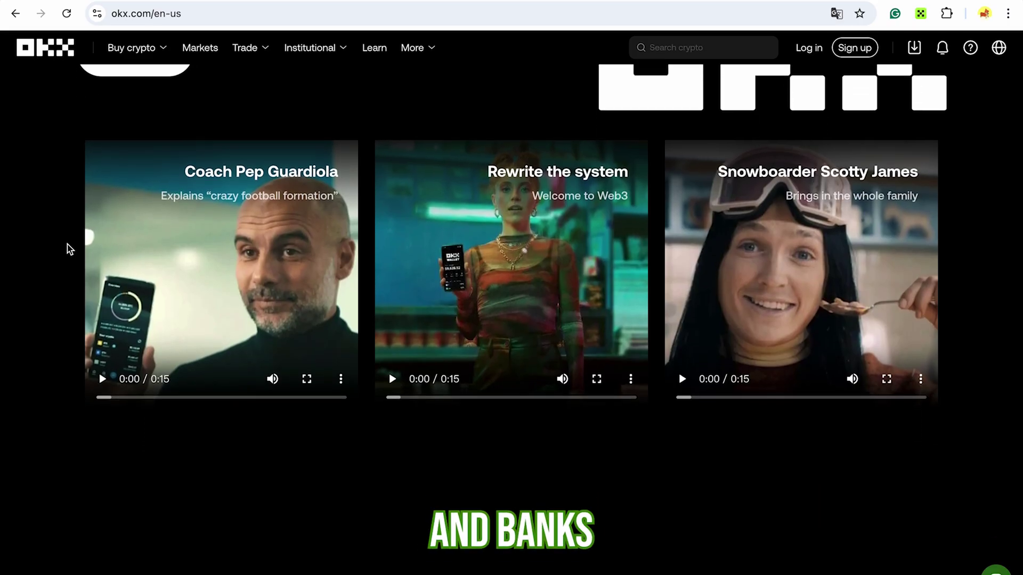
scroll(67, 244, "down", 4)
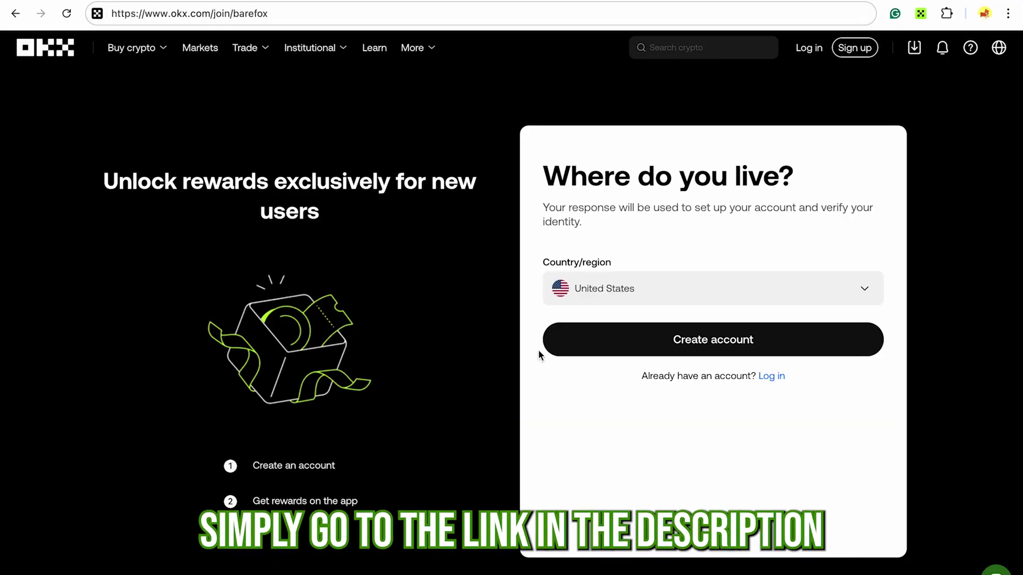
Step: Sign up on app.okx.com with United States / California residence, accept the terms, create the account
left_click(574, 344)
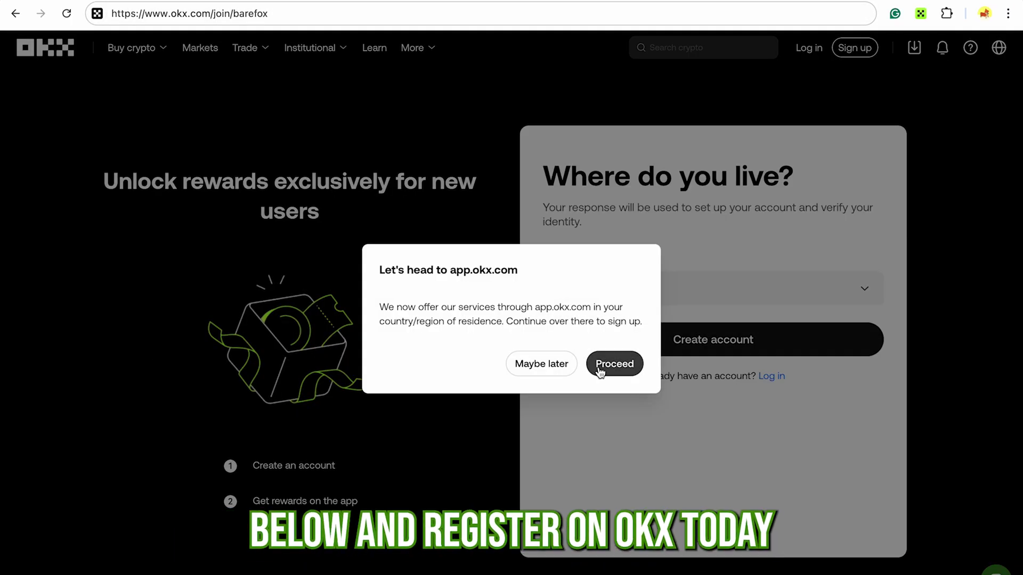
left_click(602, 366)
left_click(608, 365)
left_click(608, 519)
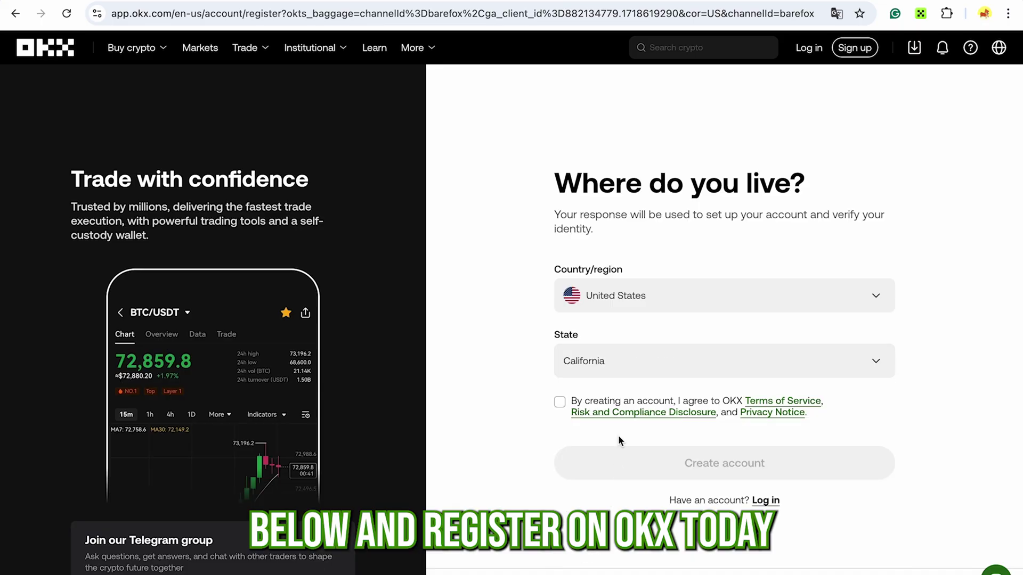
left_click(613, 404)
left_click(613, 463)
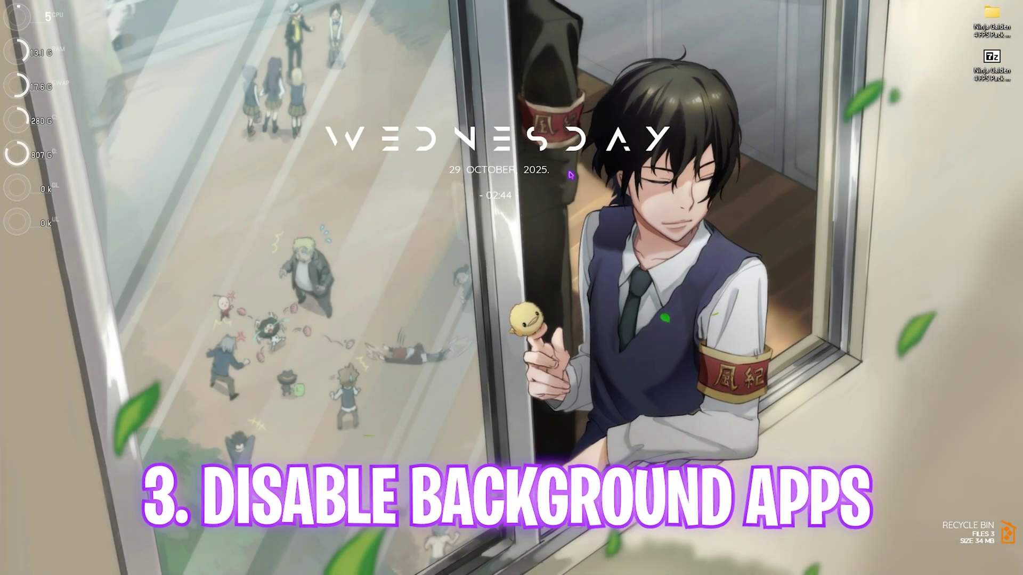
Step: Launch 'edit group policy' and select App Privacy's 'Let Windows apps run in the background' policy
key("super")
type("edit group policy")
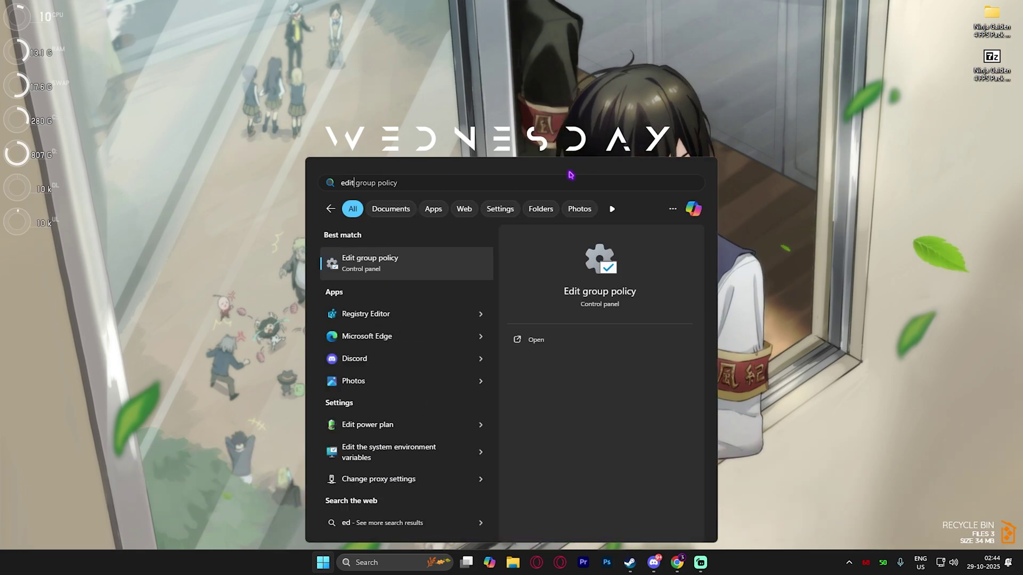
key("Return")
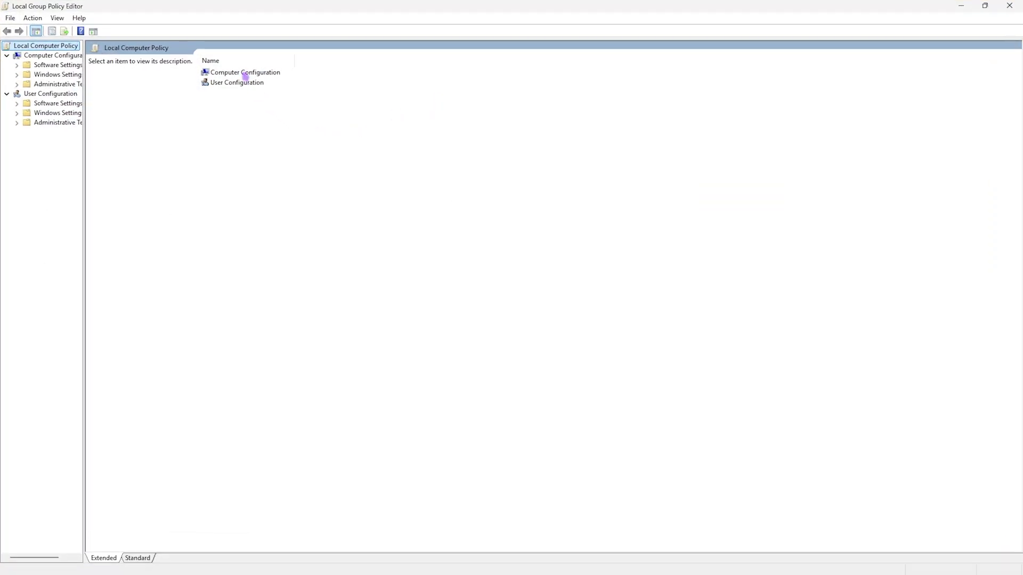
double_click(246, 76)
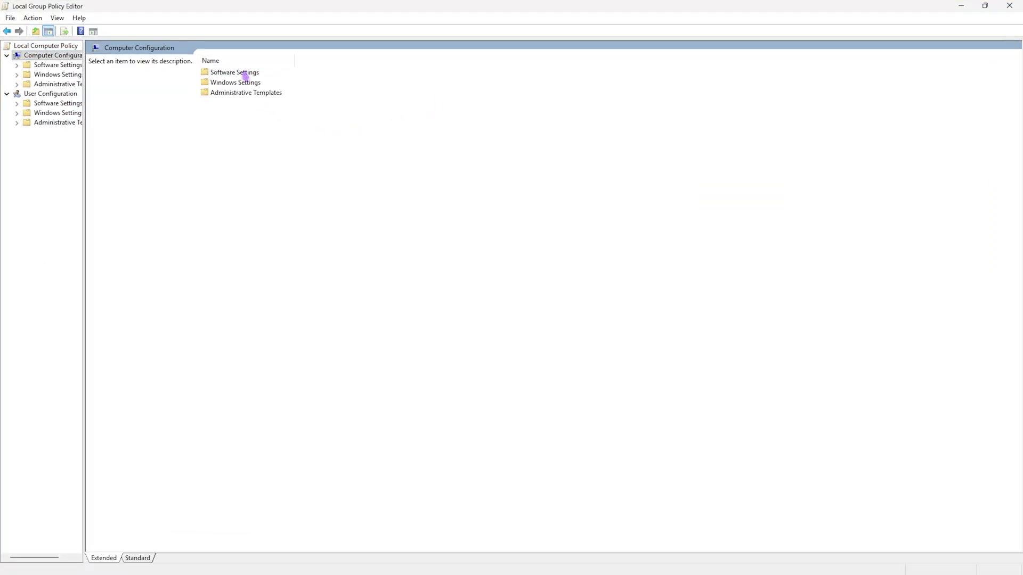
double_click(245, 94)
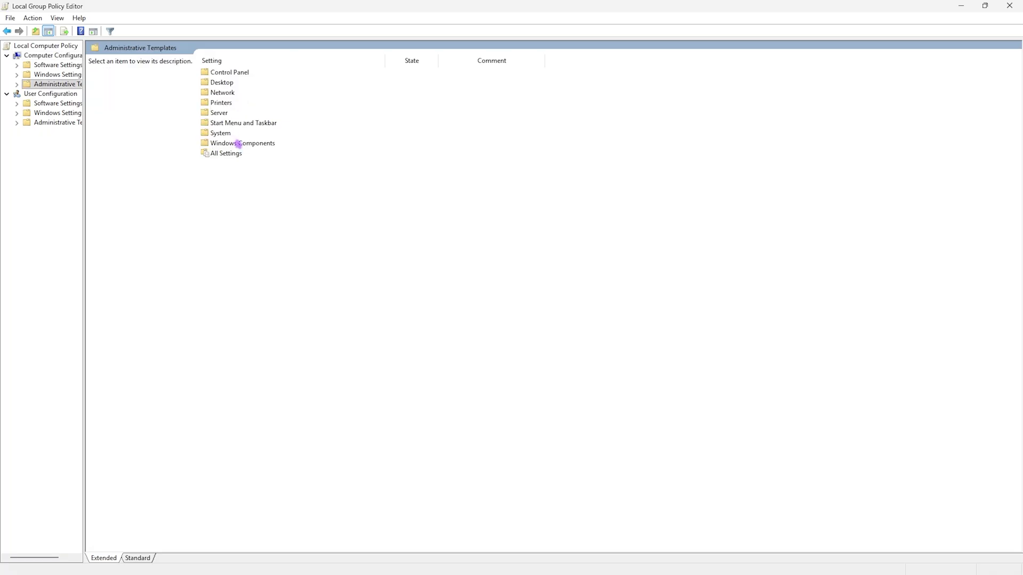
double_click(238, 144)
double_click(238, 113)
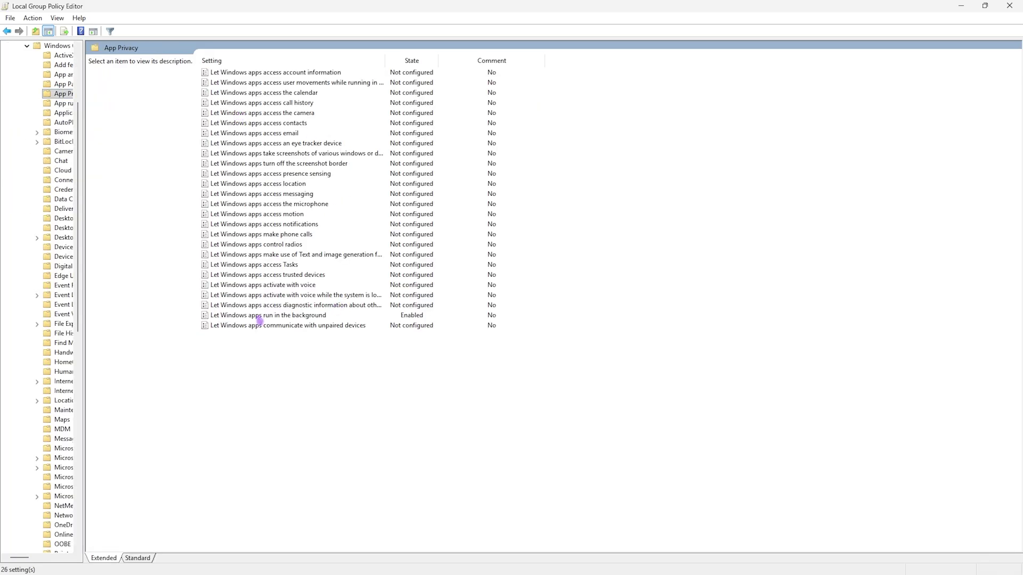
left_click(239, 318)
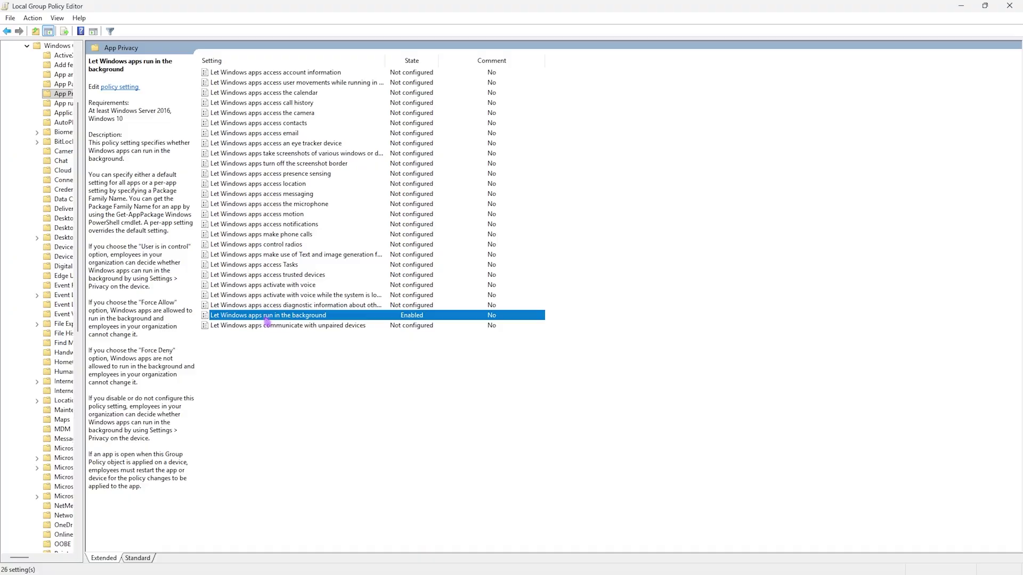
Step: Enable the policy with Force Deny as the default for all apps, apply and confirm
double_click(266, 317)
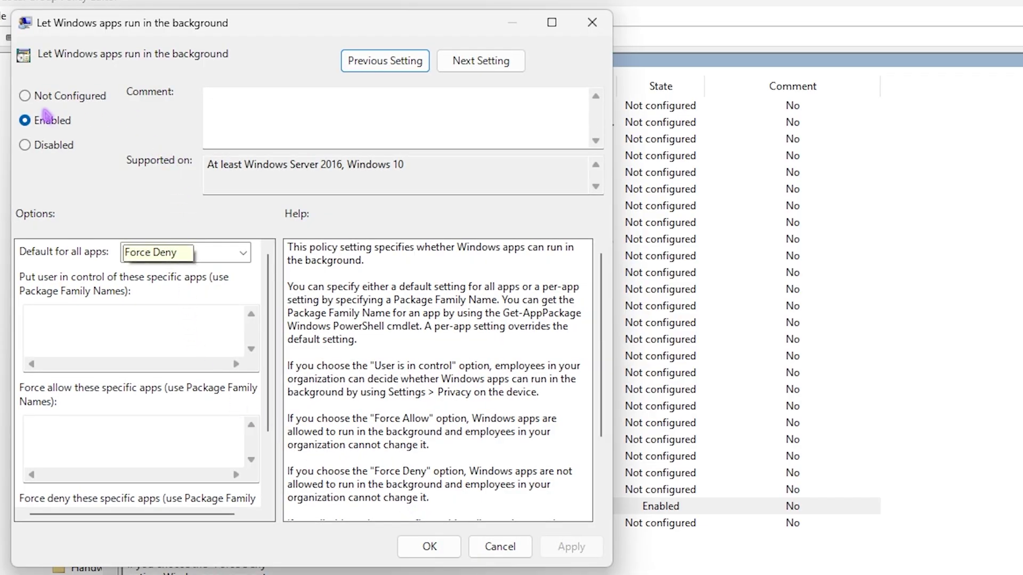
left_click(240, 252)
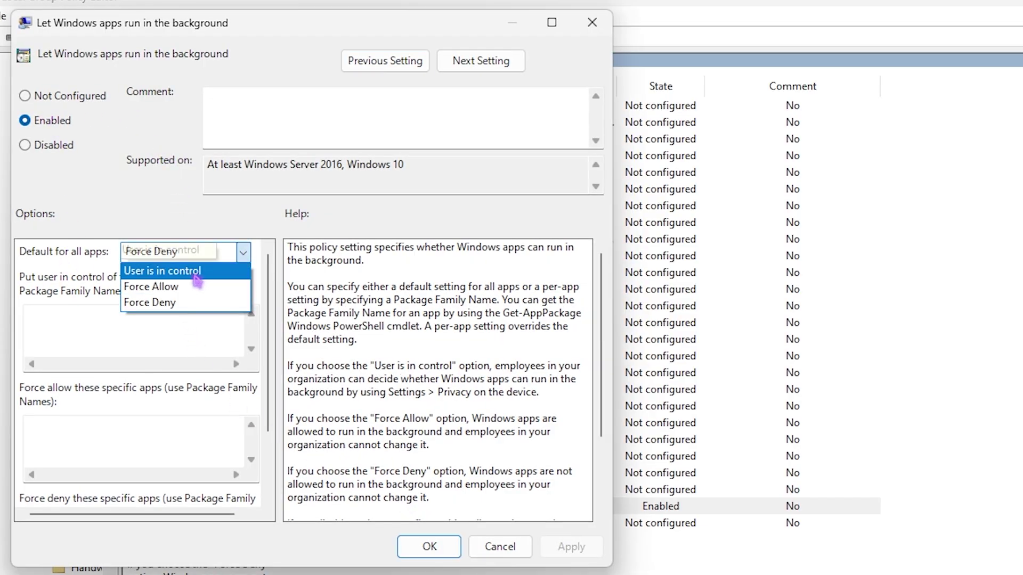
left_click(186, 300)
left_click(571, 546)
left_click(440, 553)
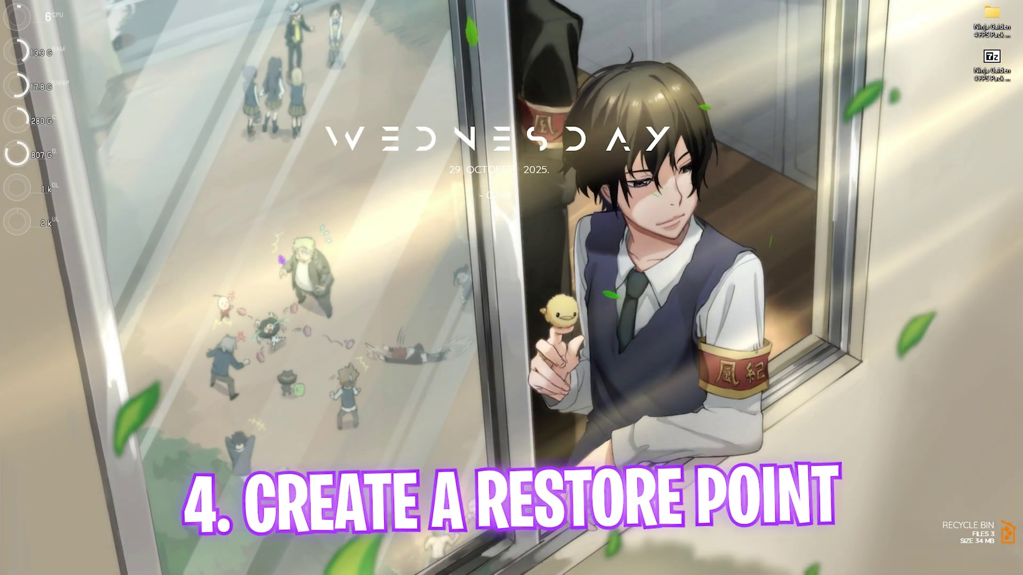
Step: Create a new restore point for Local Disk (C:) and close System Properties
key("super")
type("create a restore point")
key("Return")
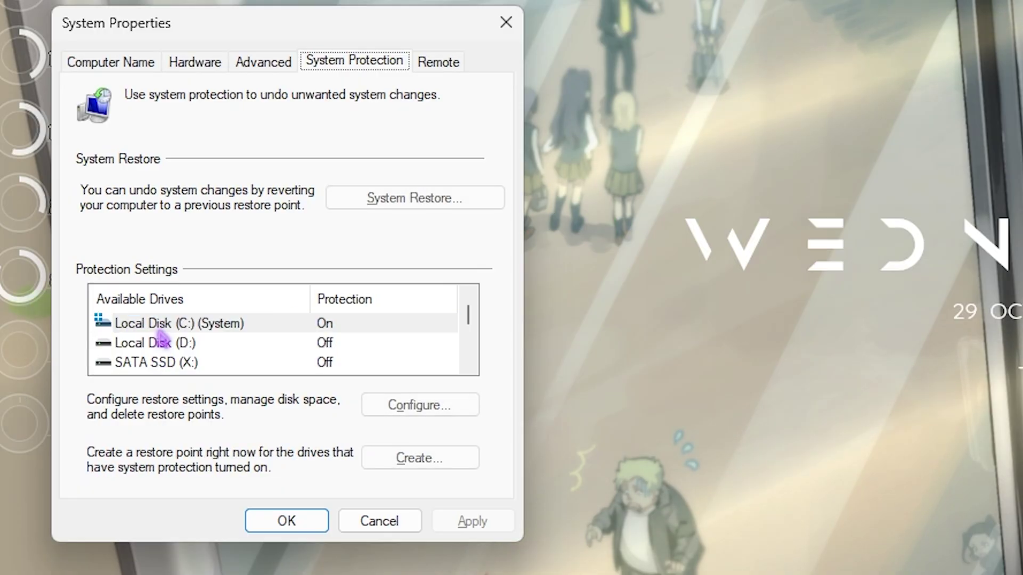
scroll(87, 179, "down", 1)
scroll(169, 333, "up", 2)
left_click(120, 324)
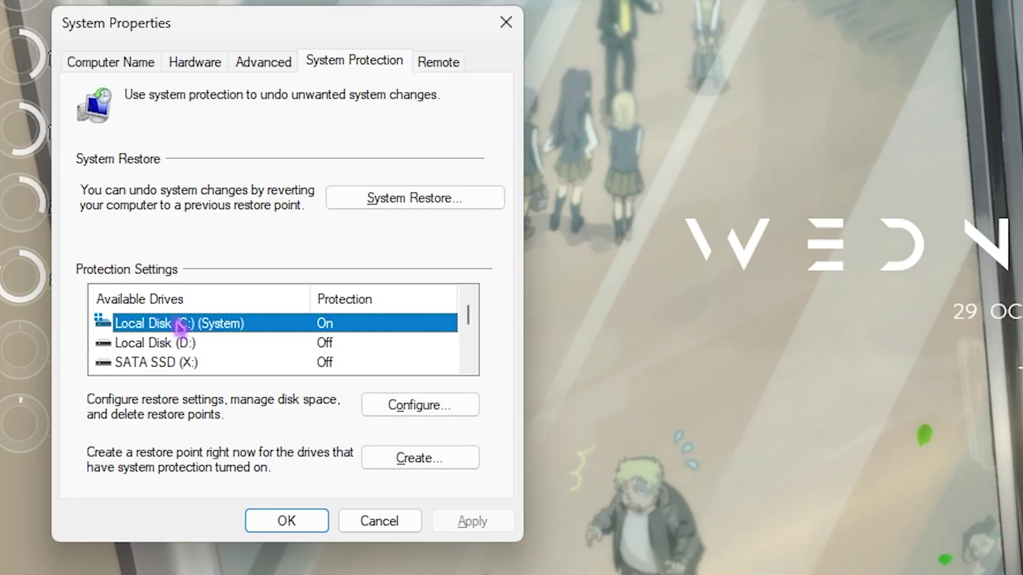
left_click(420, 462)
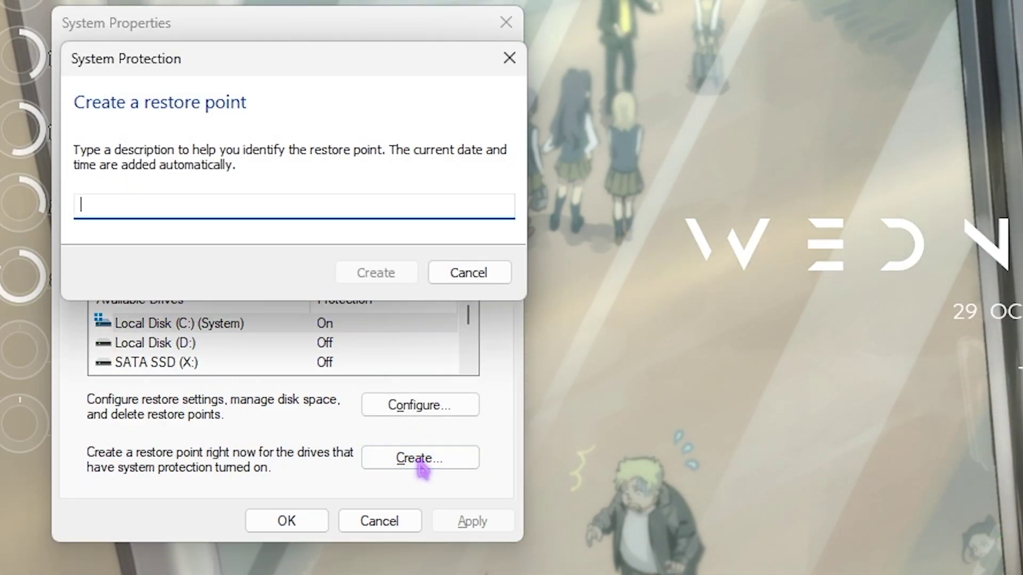
key("Return")
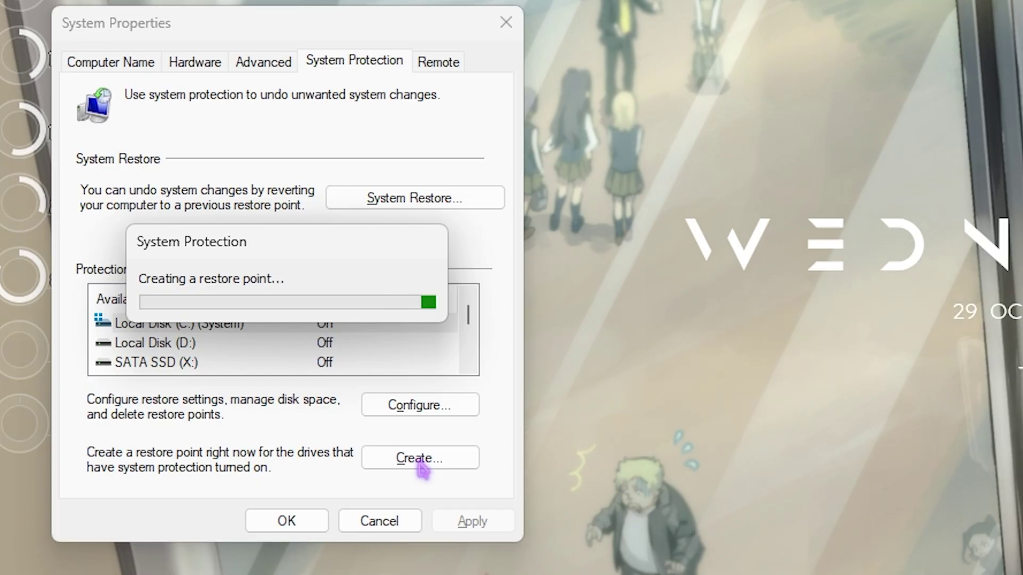
left_click(446, 291)
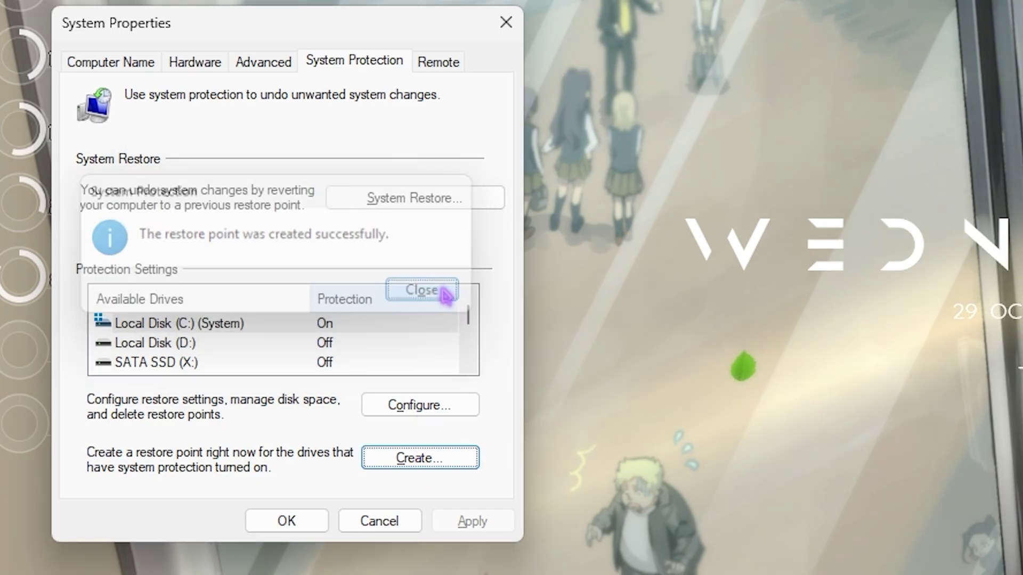
left_click(505, 24)
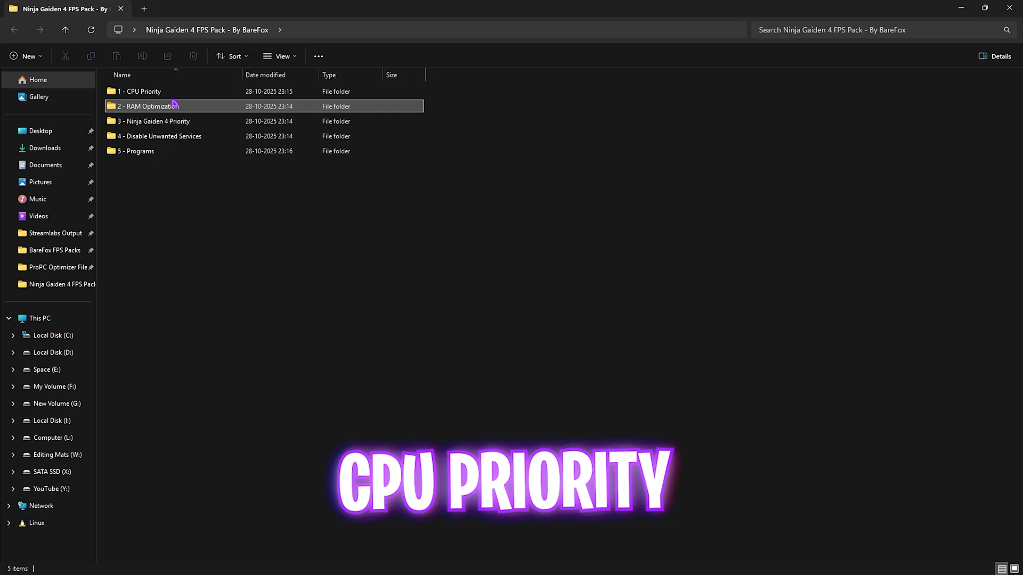
Step: Browse the AMD and INTEL subfolders of 1 - CPU Priority, including Intel CPU Priority.reg
double_click(155, 92)
double_click(171, 92)
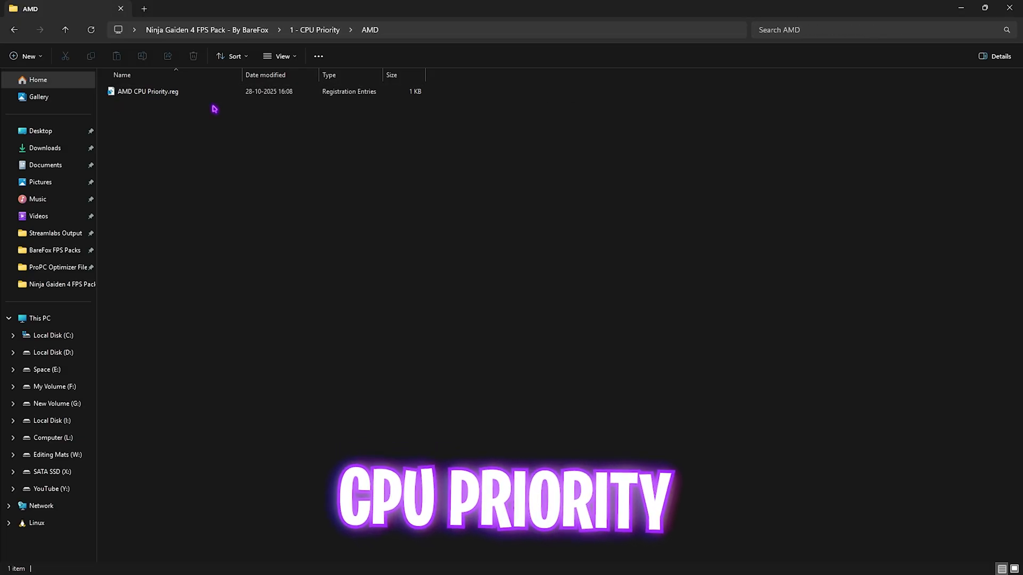
left_click(315, 29)
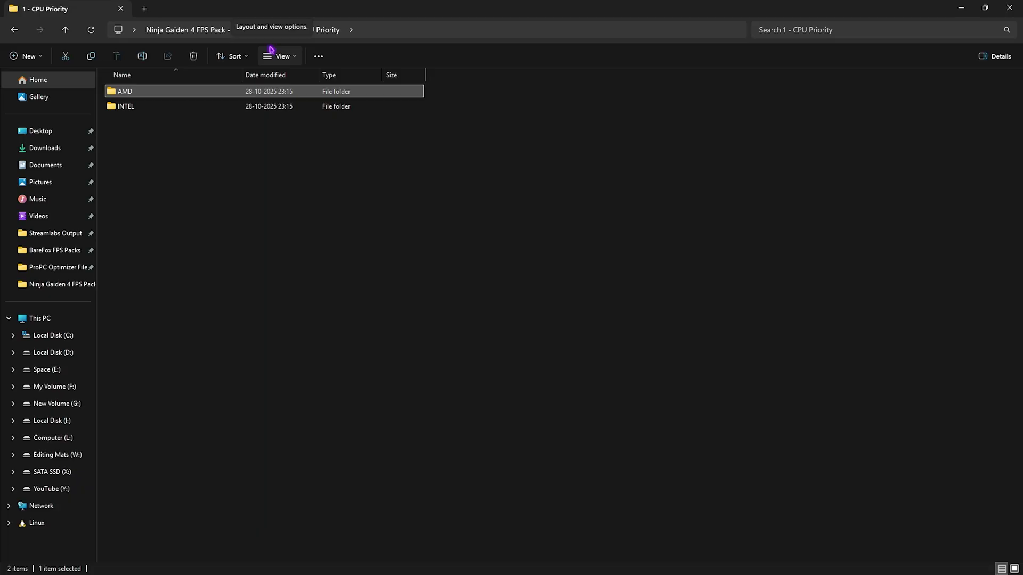
double_click(167, 108)
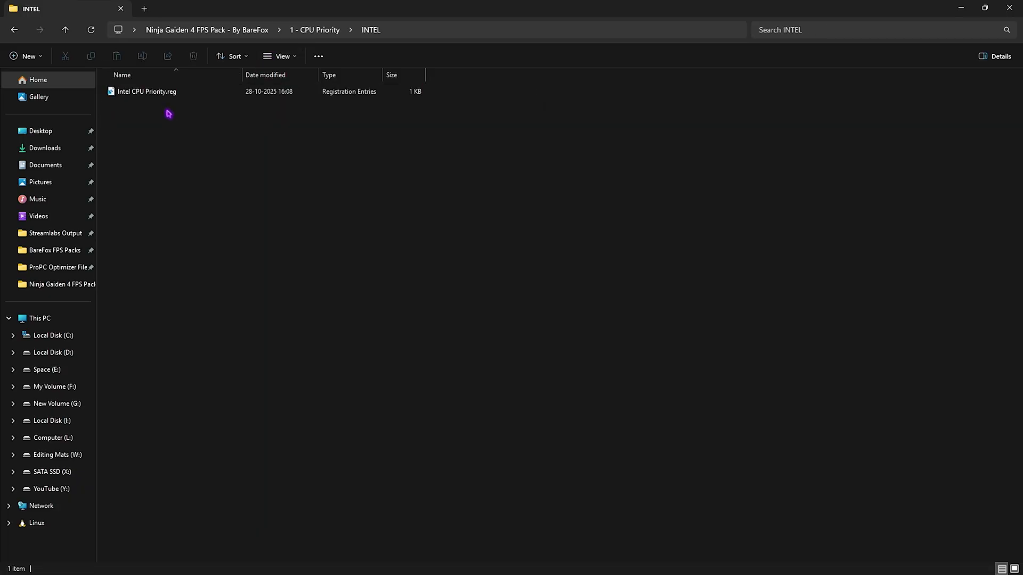
left_click(156, 92)
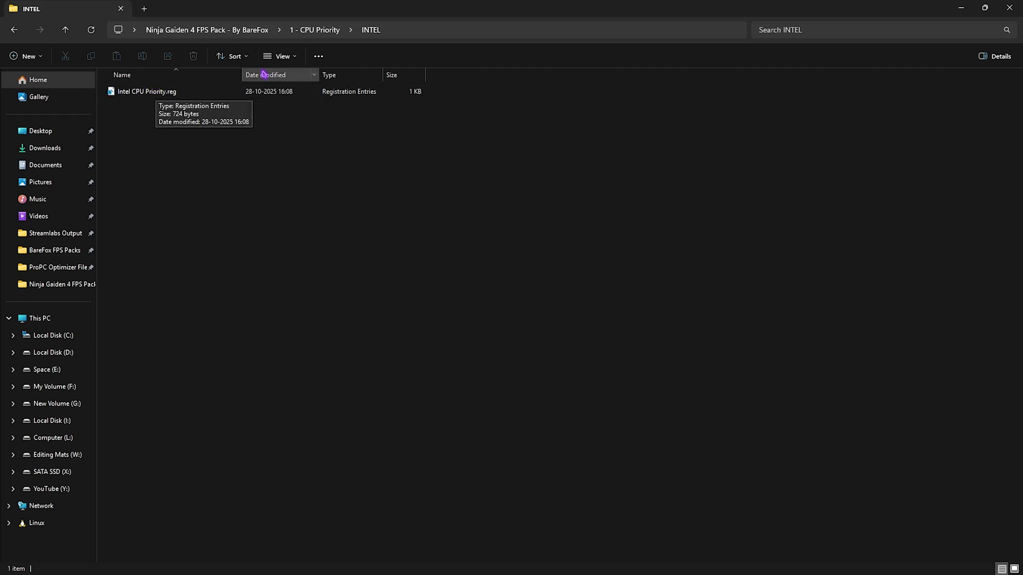
left_click(314, 30)
double_click(166, 91)
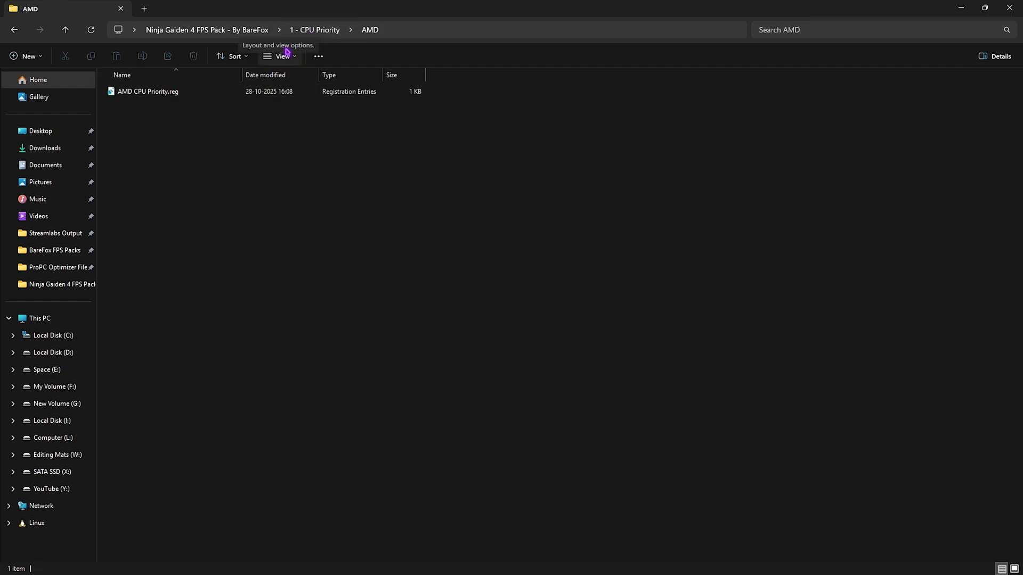
left_click(207, 31)
Step: Inspect 2 - RAM Optimization's 32GB Ram.reg and Reset to Default.reg, then return up
double_click(170, 107)
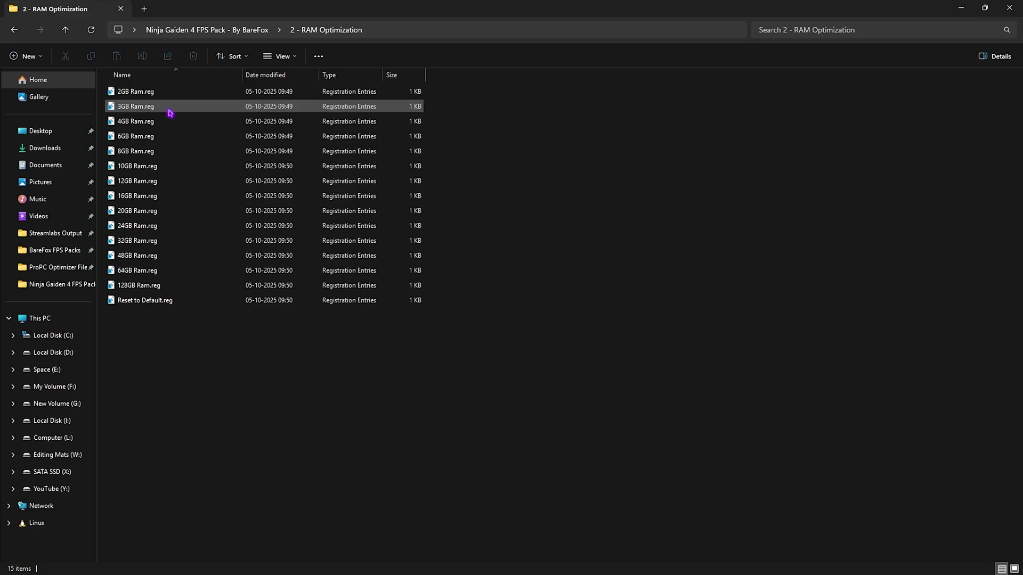
left_click(139, 241)
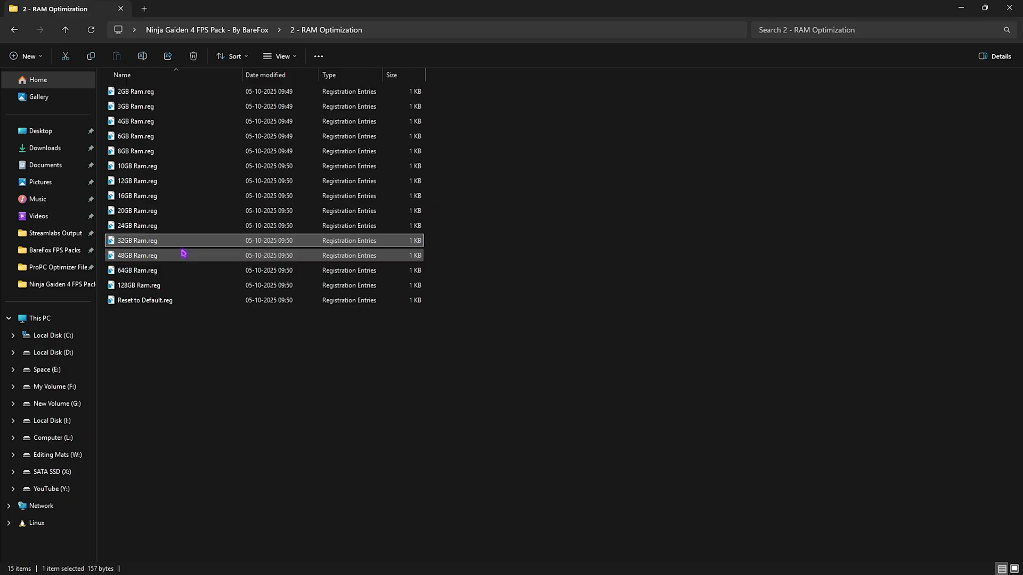
left_click(173, 300)
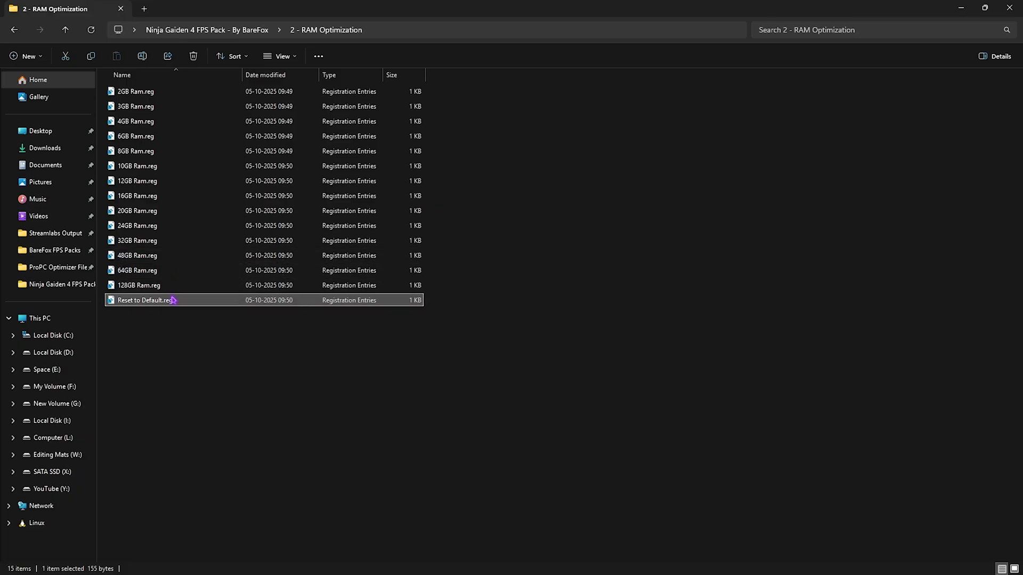
key("alt+Up")
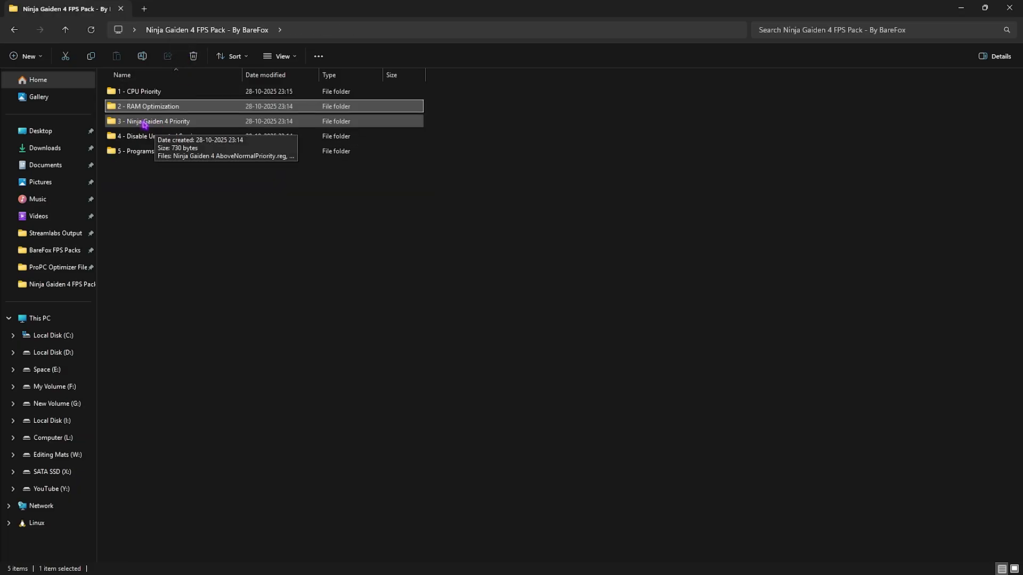
Step: Open the 3 - Ninja Gaiden 4 Priority folder and review its three priority .reg files
double_click(145, 122)
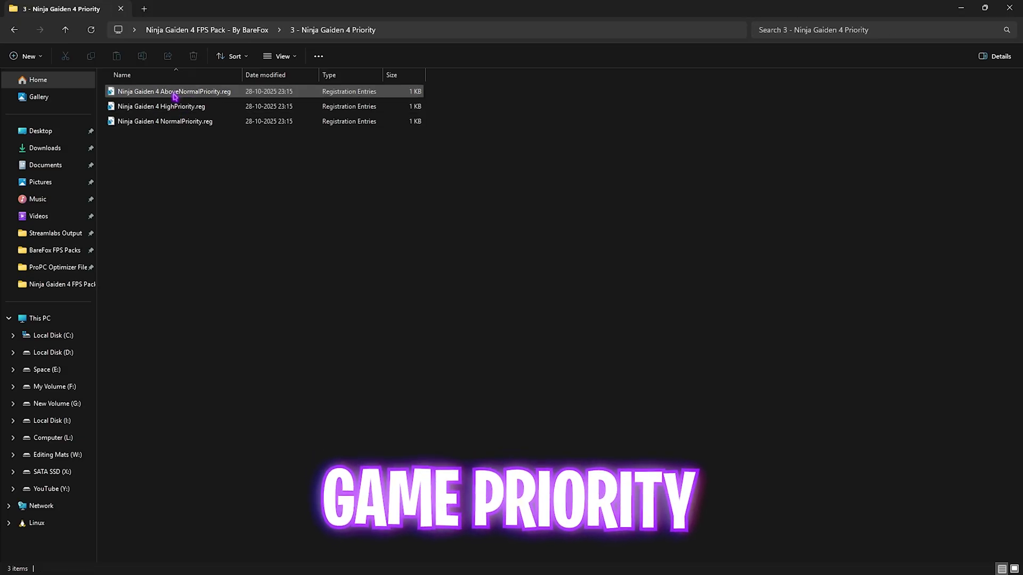
left_click_drag(190, 160, 209, 96)
left_click(211, 164)
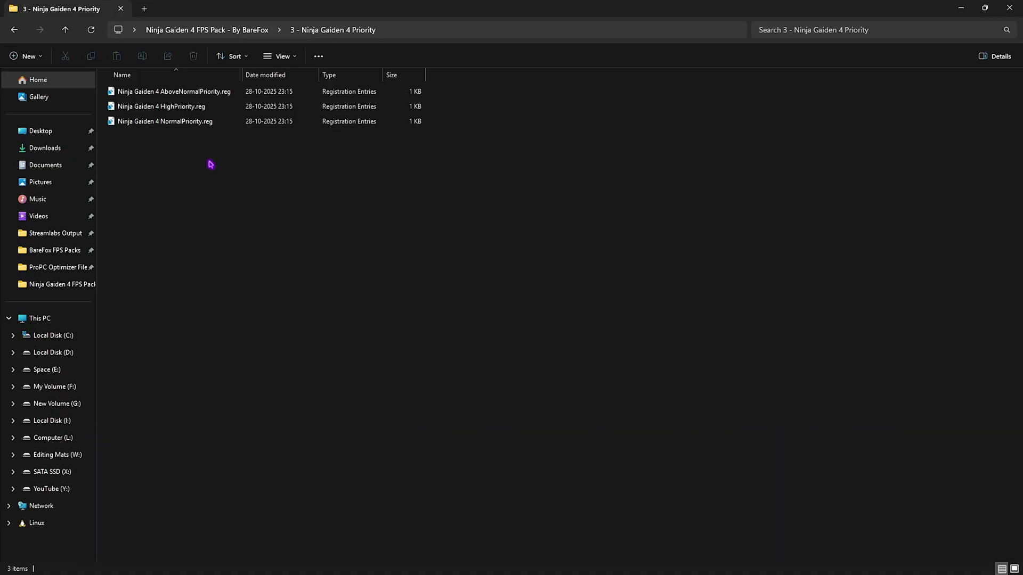
Step: Browse the 4 - Disable Unwanted Services tweaks and Revert Registries, then open 5 - Programs
key("alt+Up")
double_click(160, 139)
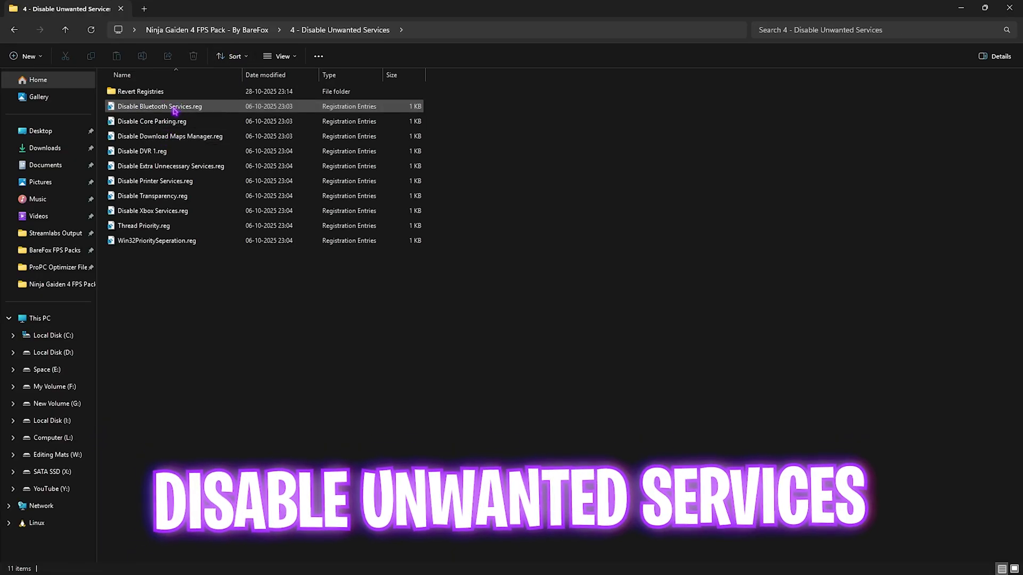
left_click_drag(201, 282, 183, 105)
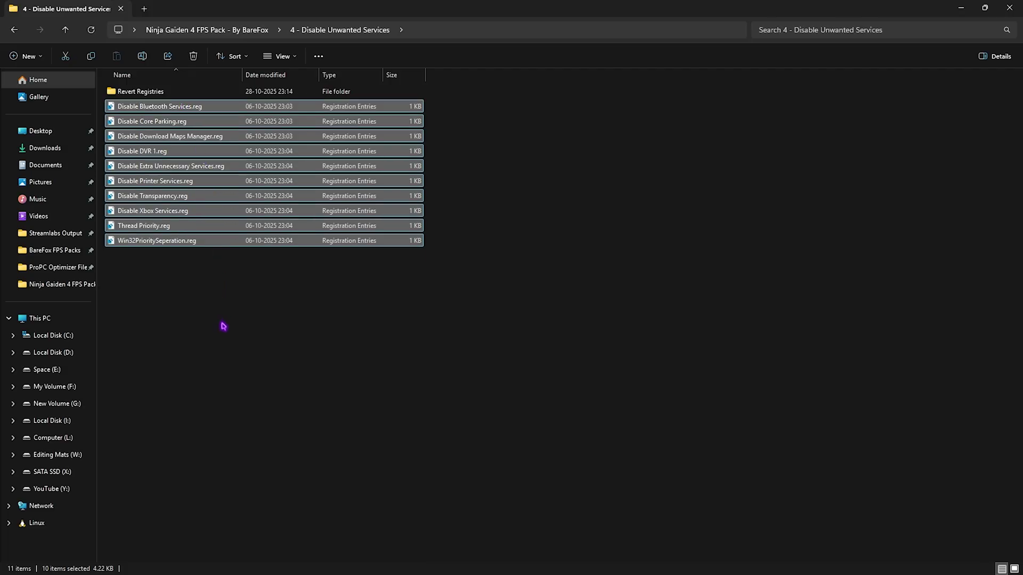
left_click(163, 109)
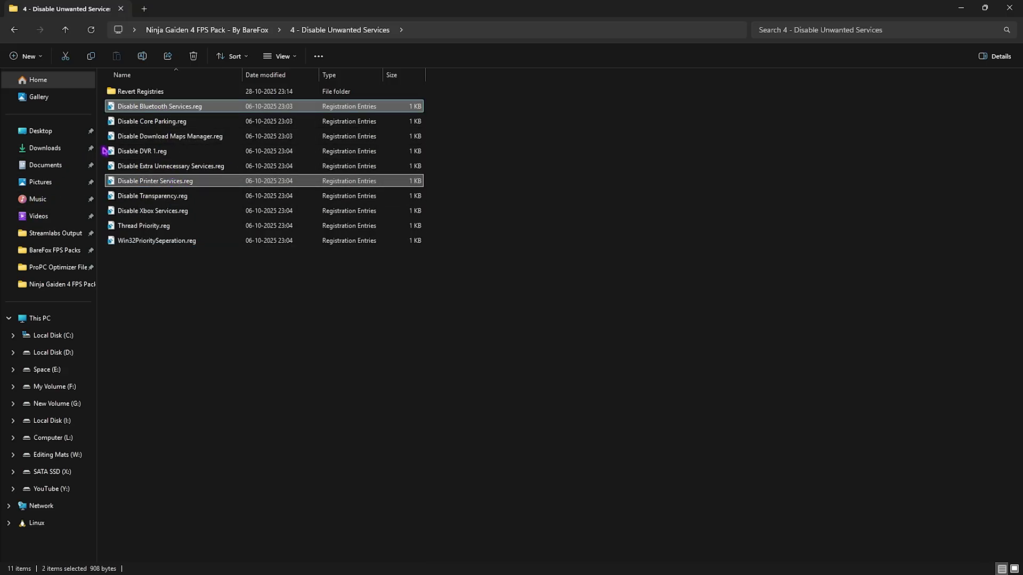
double_click(147, 92)
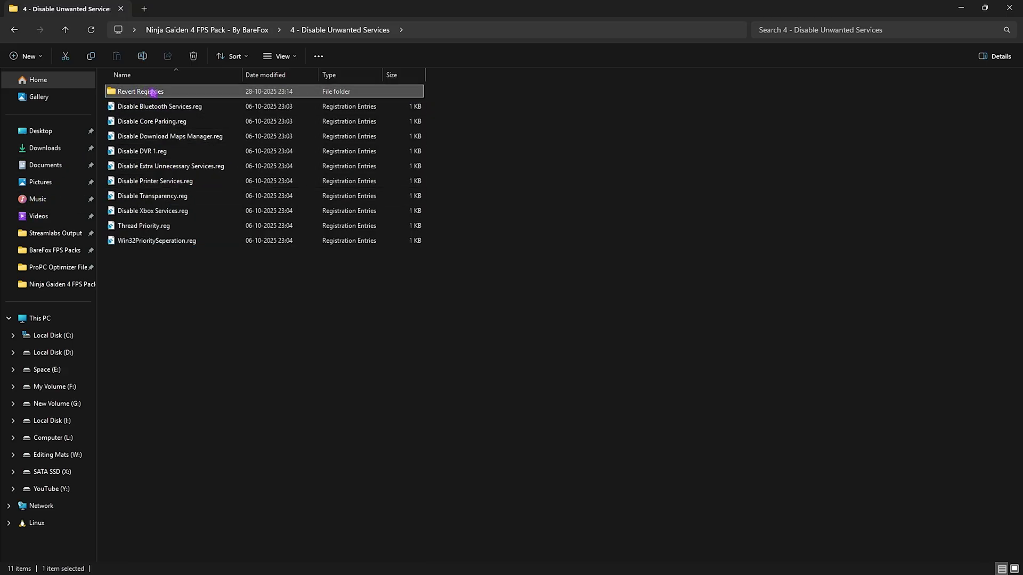
left_click(208, 30)
double_click(153, 152)
Step: Run Clean Temporary Files.bat as administrator to delete all temp files, then close its window
left_click(157, 94)
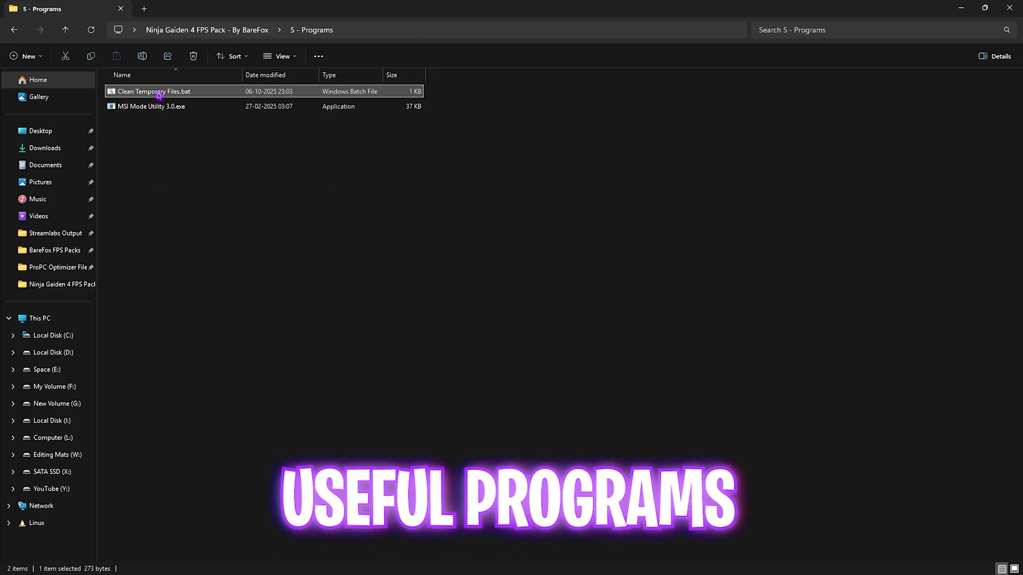
right_click(159, 94)
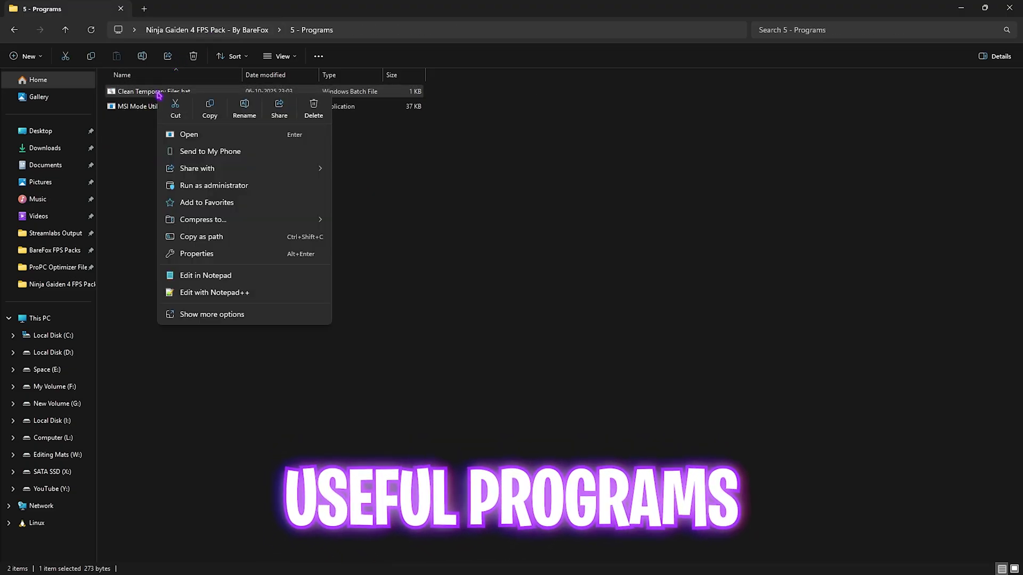
left_click(190, 187)
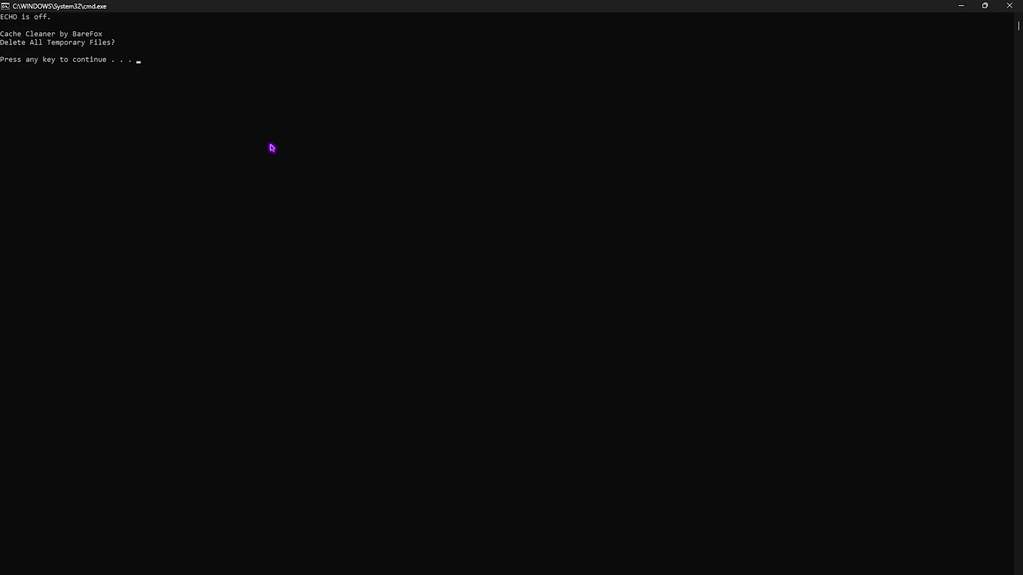
key("Return")
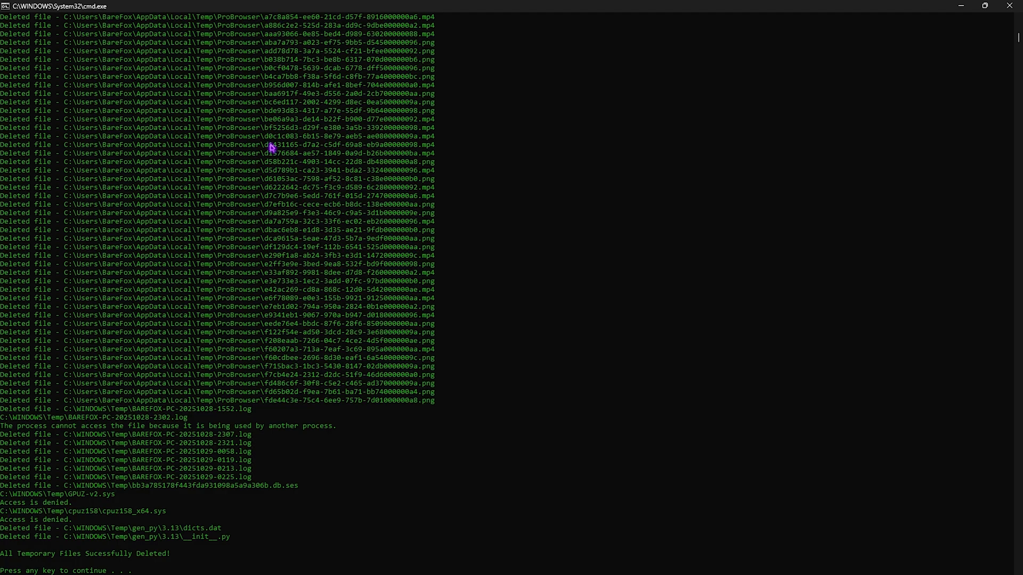
left_click(1010, 5)
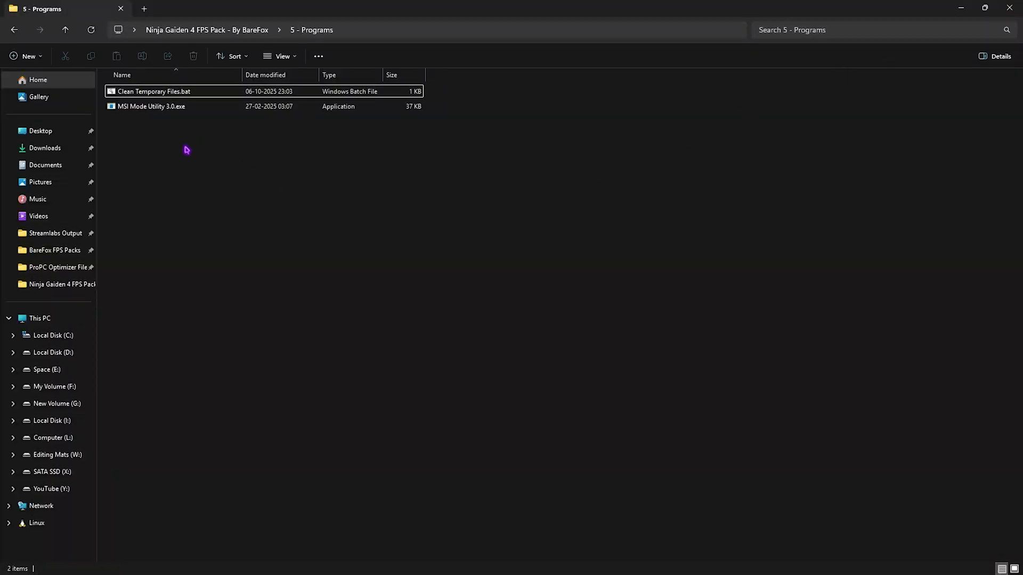
Step: Launch MSI Mode Utility 3.0 as administrator and select the NVIDIA GeForce RTX 5070 Ti
left_click(176, 109)
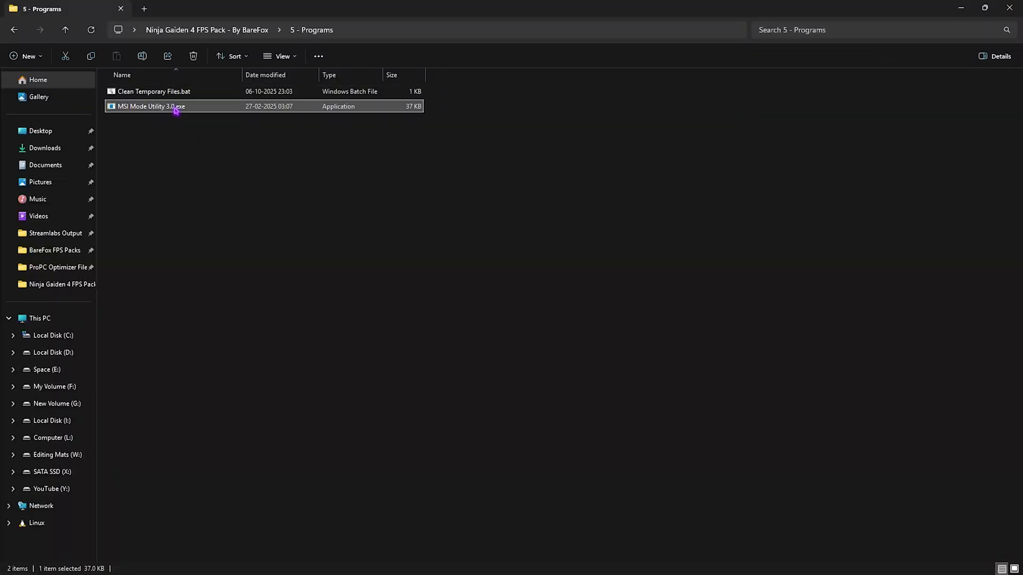
right_click(176, 110)
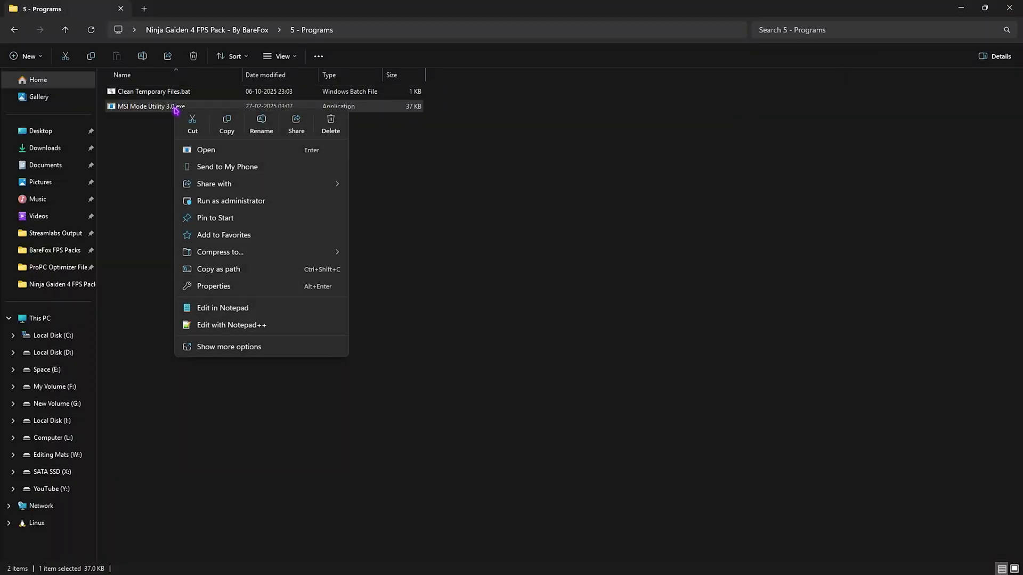
left_click(242, 205)
left_click(320, 166)
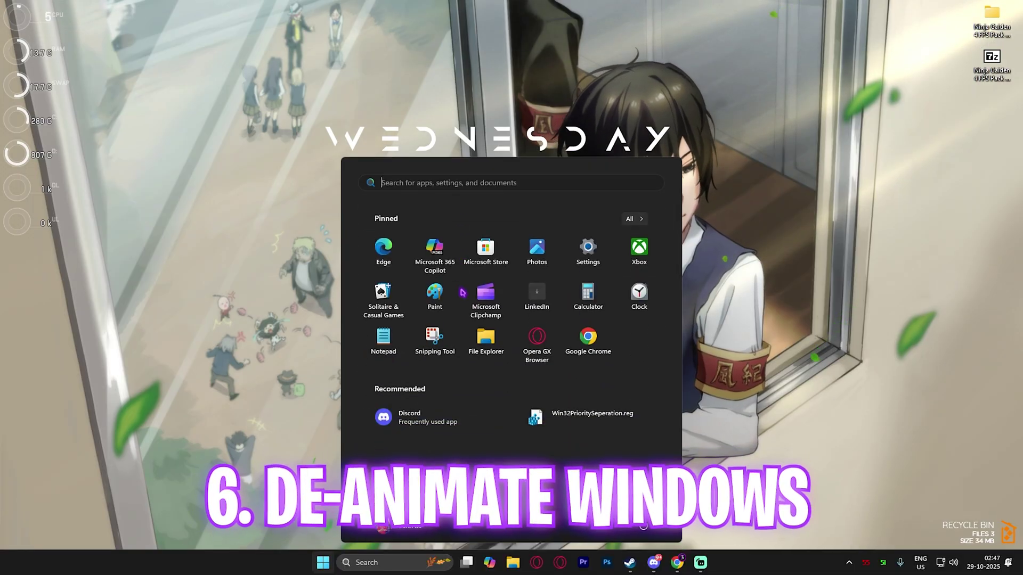
Step: Open the Windows appearance and performance settings and choose Adjust for best performance
type("adjust the appearance and performance of Windows")
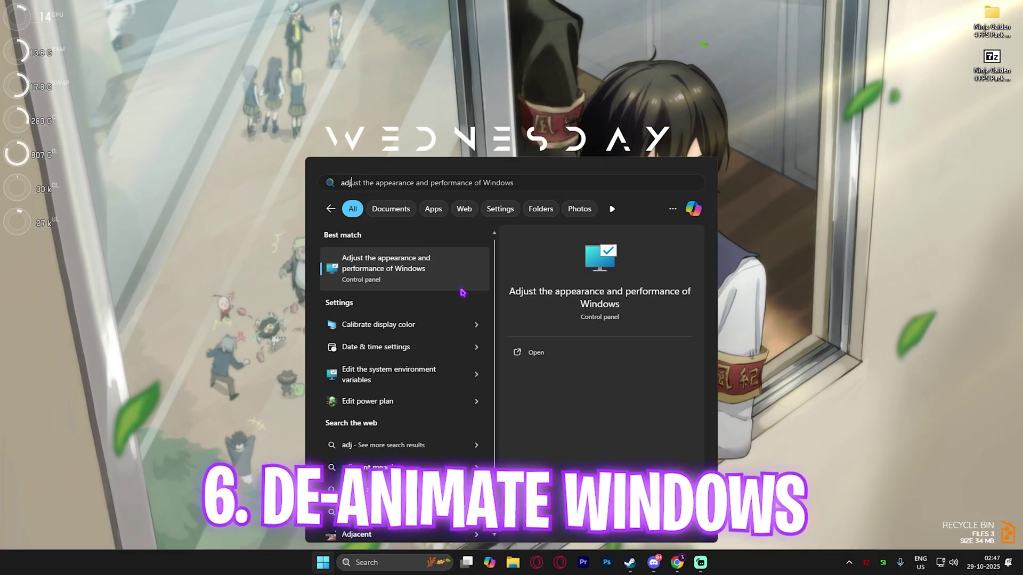
key("Return")
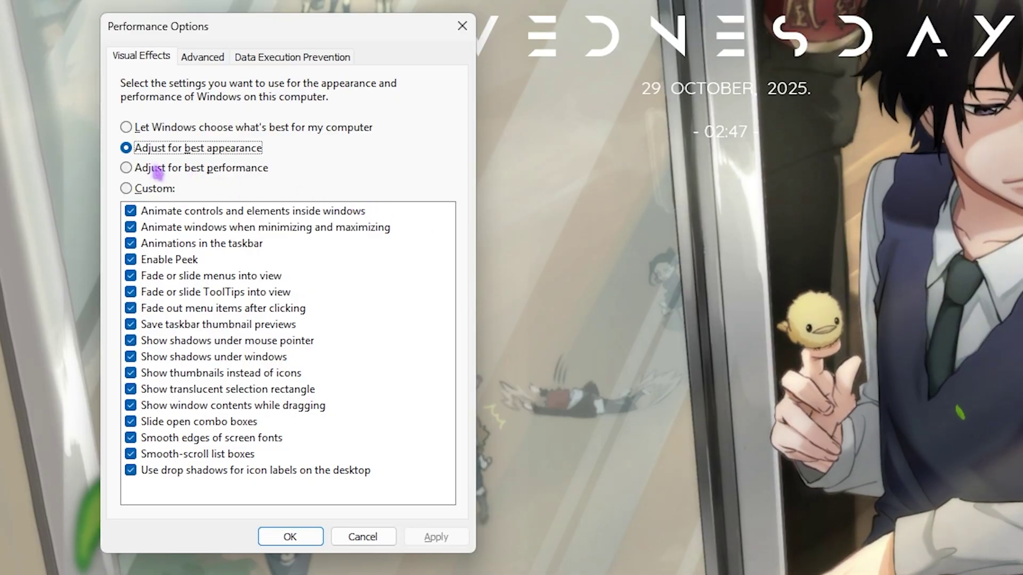
left_click(229, 168)
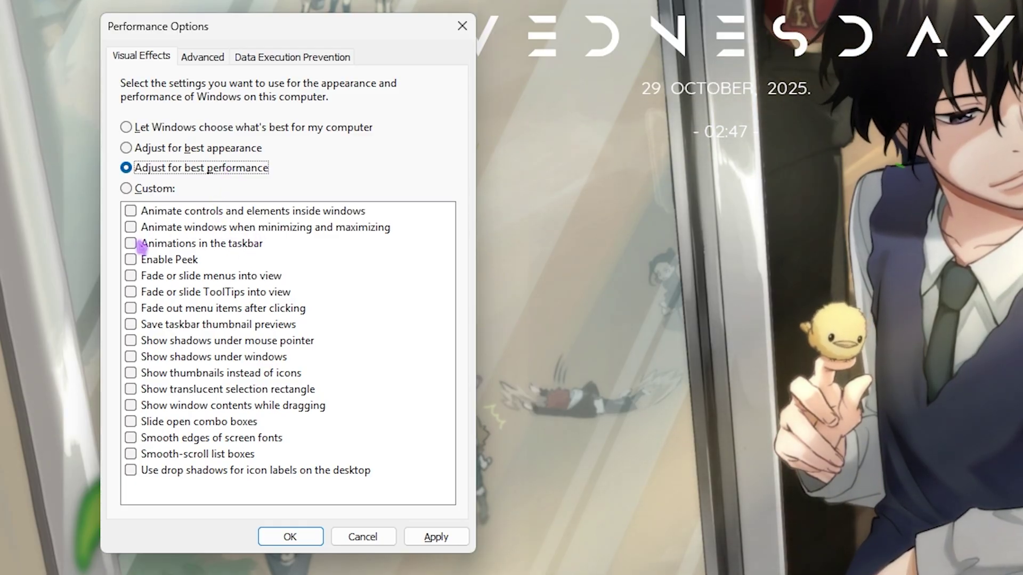
Step: Re-enable taskbar animations, thumbnail previews, thumbnails, smooth fonts and window contents while dragging
left_click(131, 244)
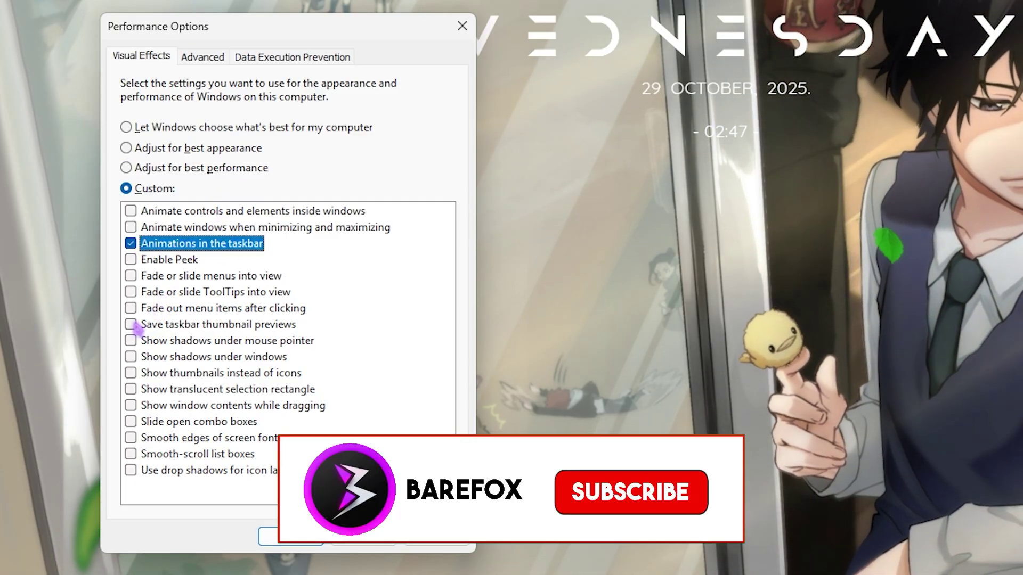
left_click(131, 325)
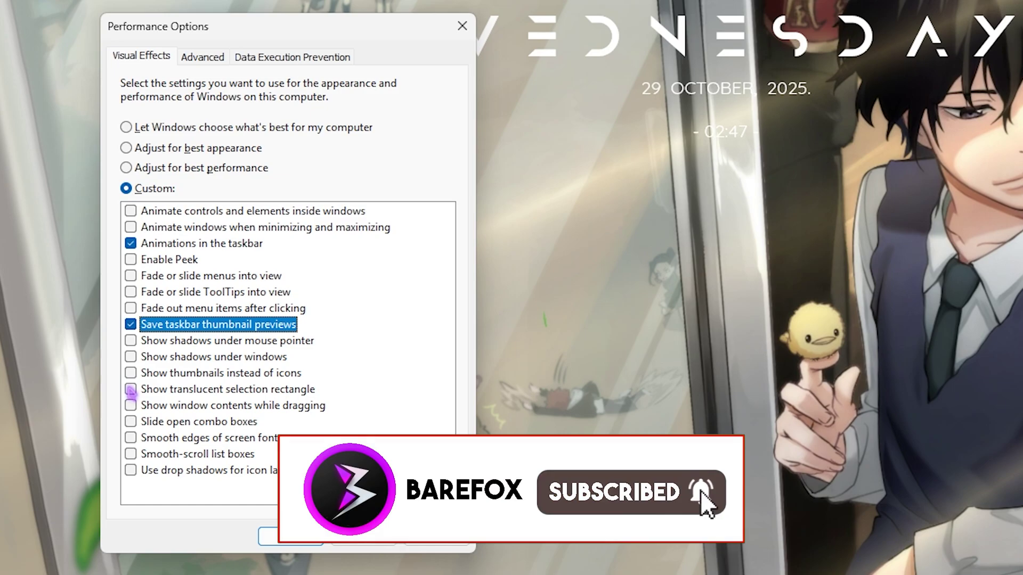
left_click(131, 373)
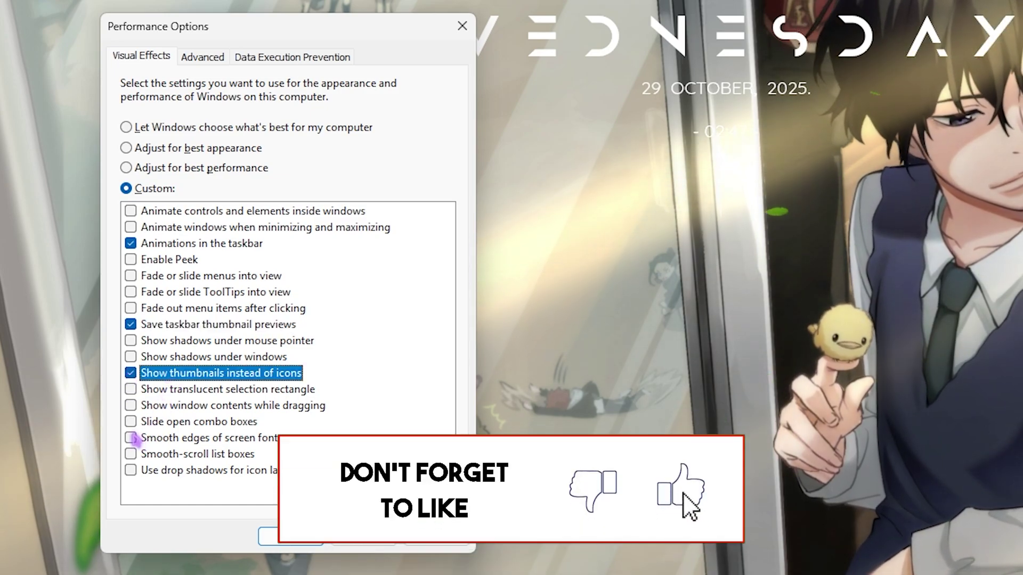
left_click(131, 438)
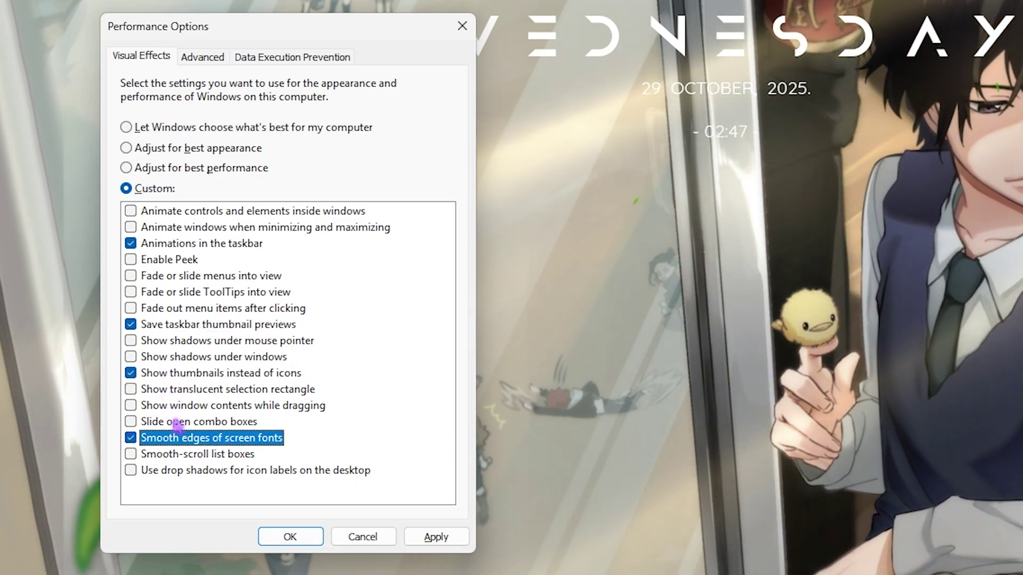
left_click(130, 406)
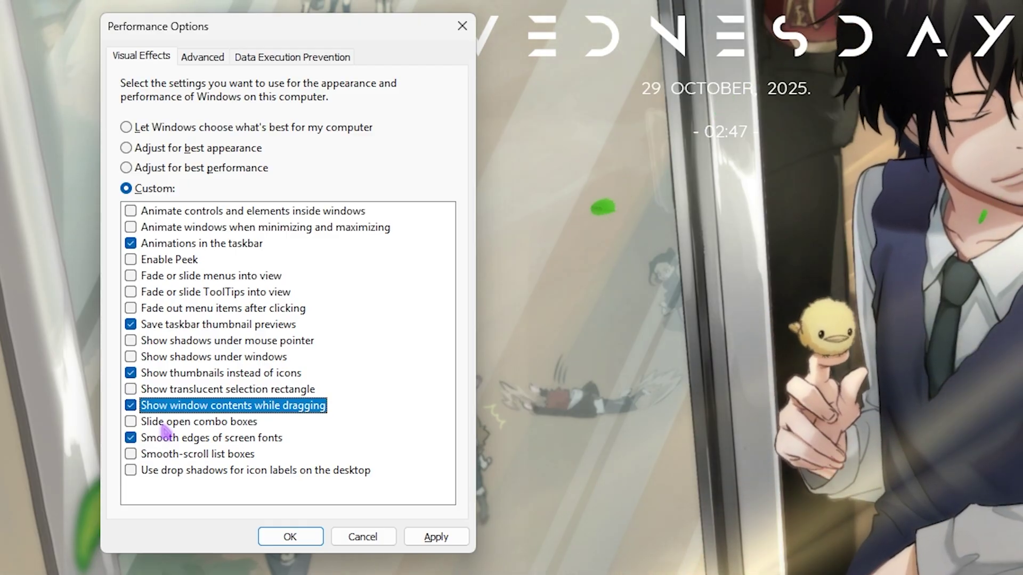
left_click(204, 57)
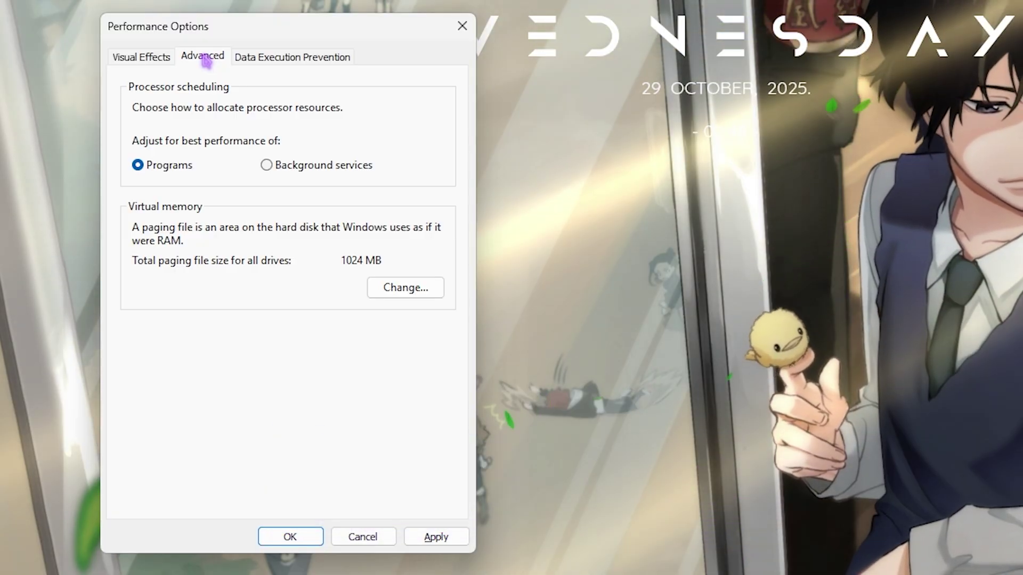
Step: Open the Virtual Memory settings and select the 1024 MB initial size value
left_click(402, 293)
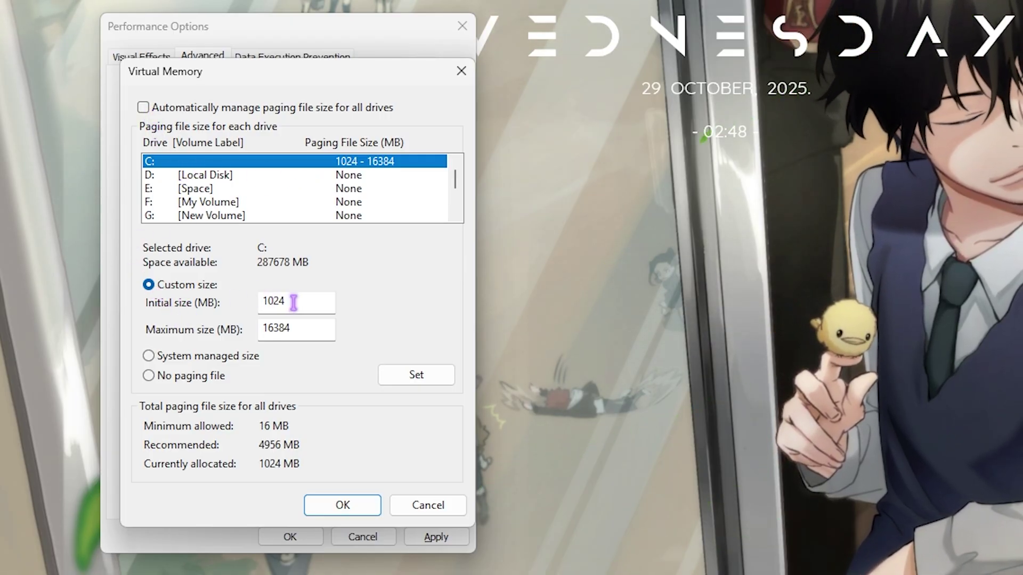
left_click_drag(297, 300, 167, 293)
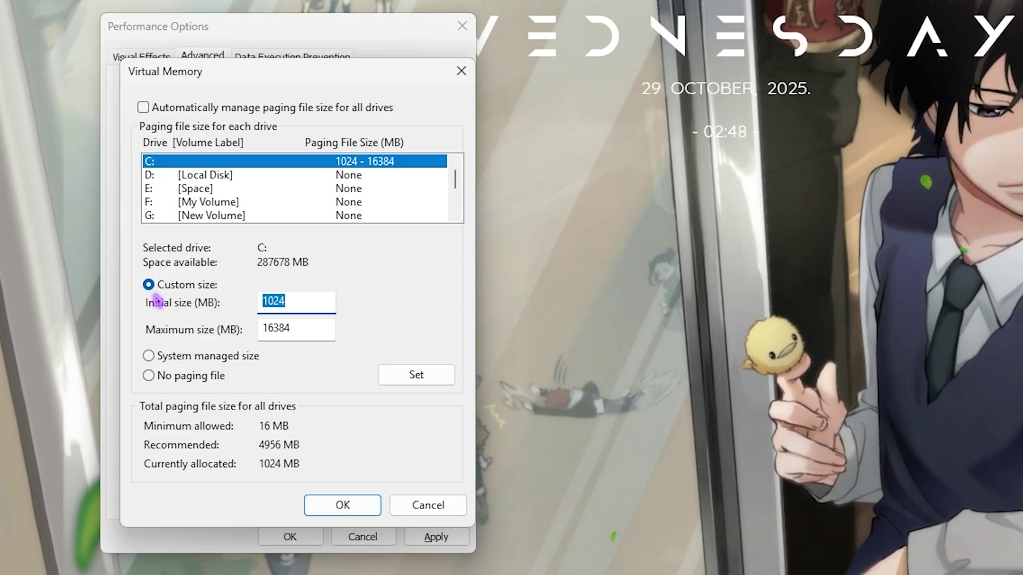
Step: Launch Calculator and divide 32 by 2 to get 16
key("super")
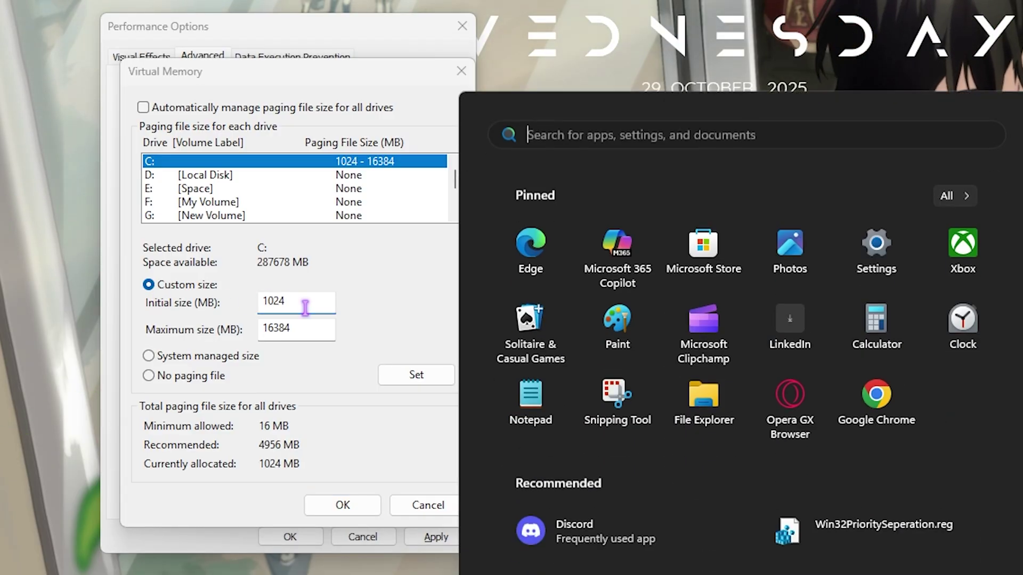
type("cal")
key("Return")
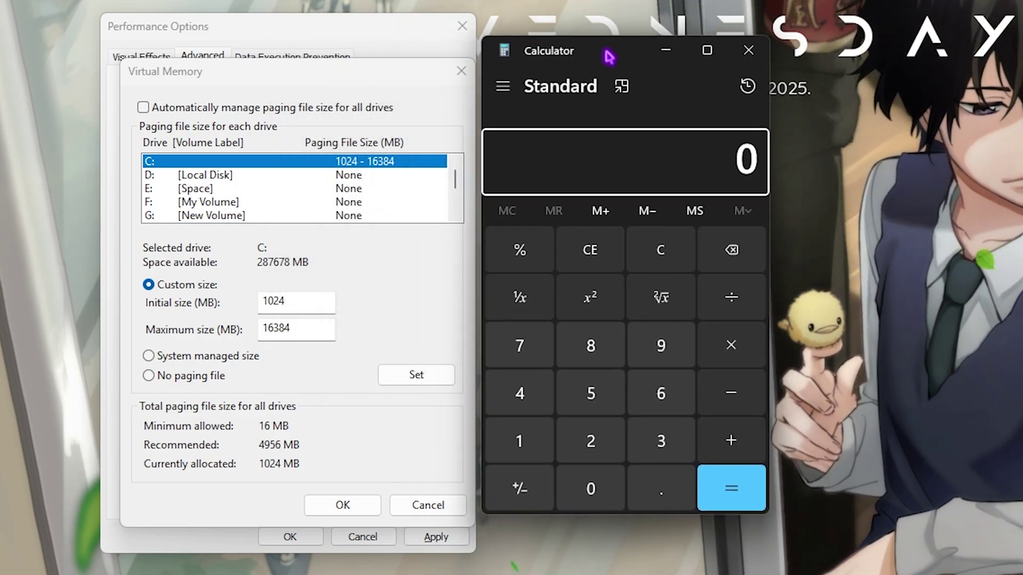
left_click(655, 418)
left_click(588, 419)
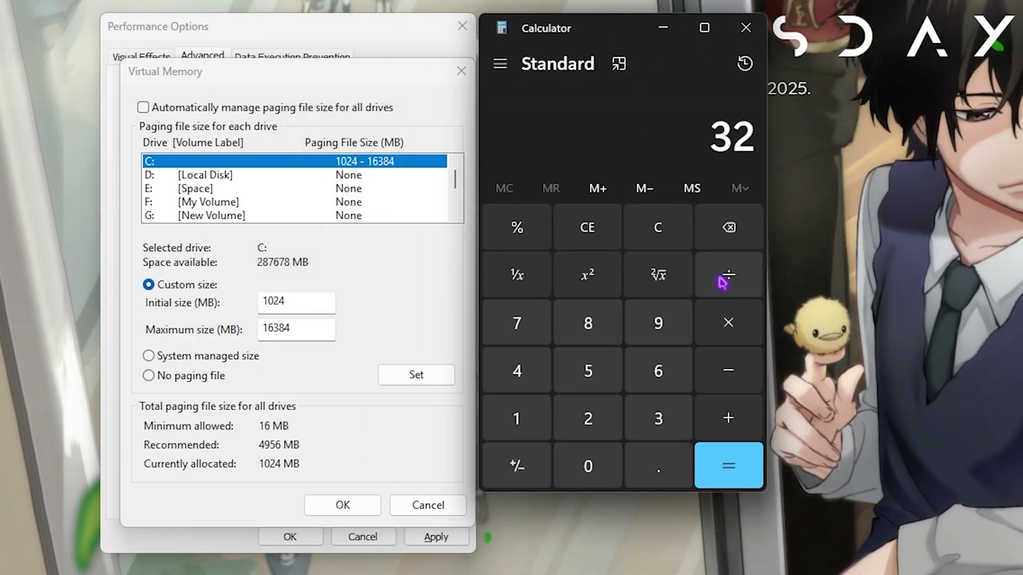
left_click(723, 278)
left_click(588, 419)
left_click(728, 465)
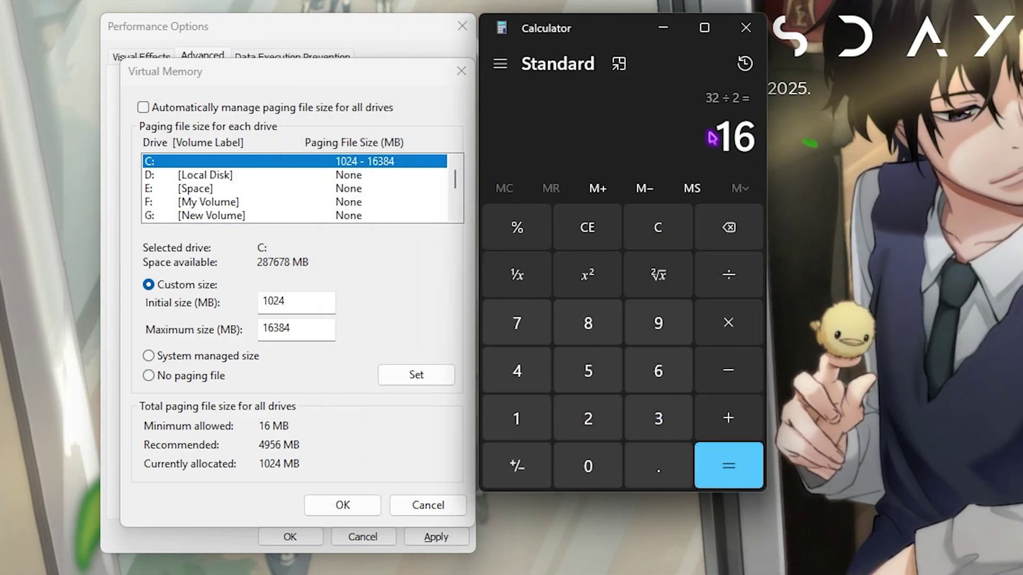
Step: Multiply 16 by 1024, copy the 16,384 result, and select the Maximum size value
left_click(728, 320)
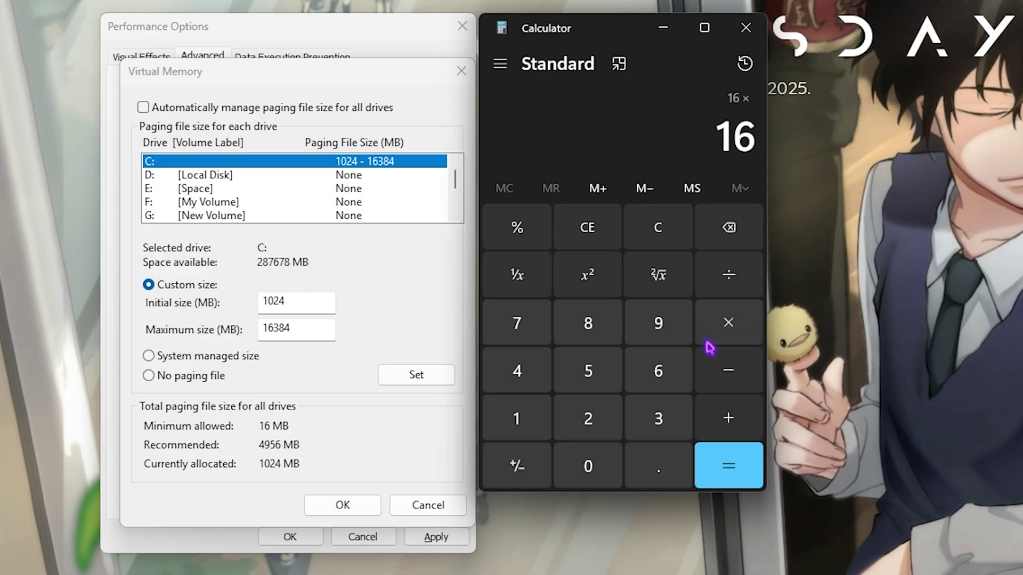
left_click(527, 429)
left_click(589, 467)
left_click(588, 419)
left_click(517, 371)
left_click(703, 459)
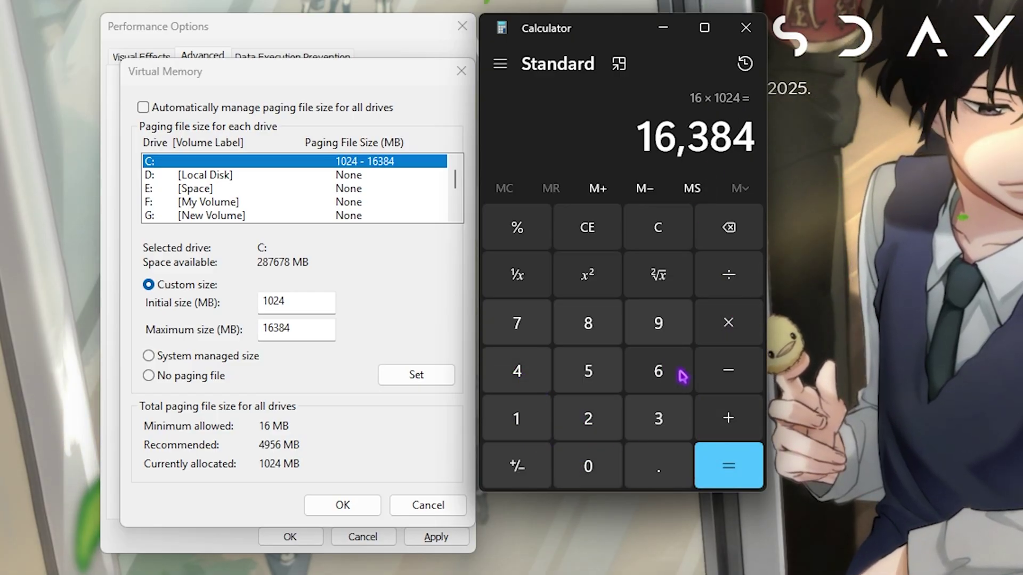
key("ctrl+c")
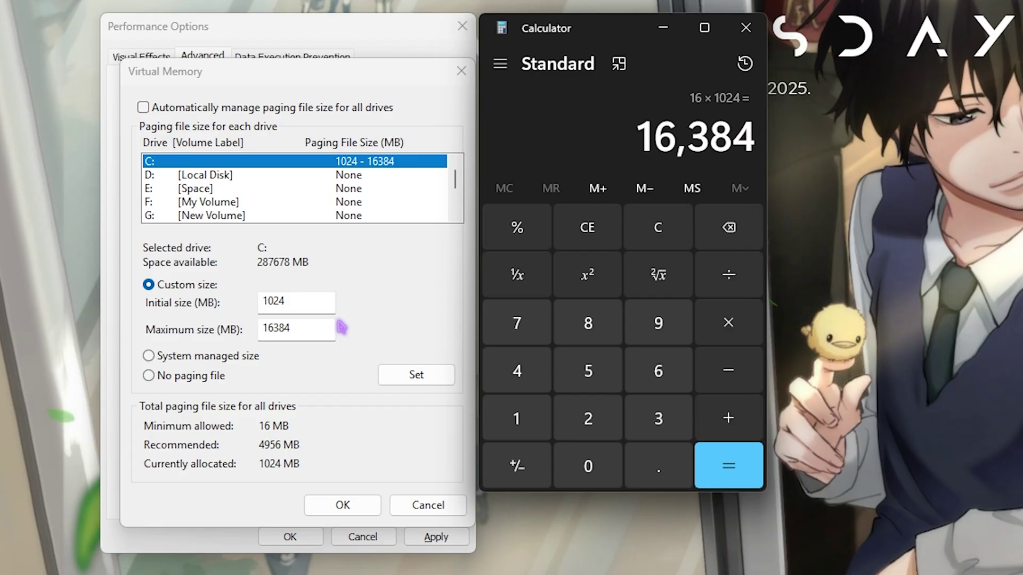
double_click(293, 325)
Step: Close Calculator, set the 1024–16384 MB paging file on drive C, and confirm with OK
left_click(746, 27)
left_click(405, 374)
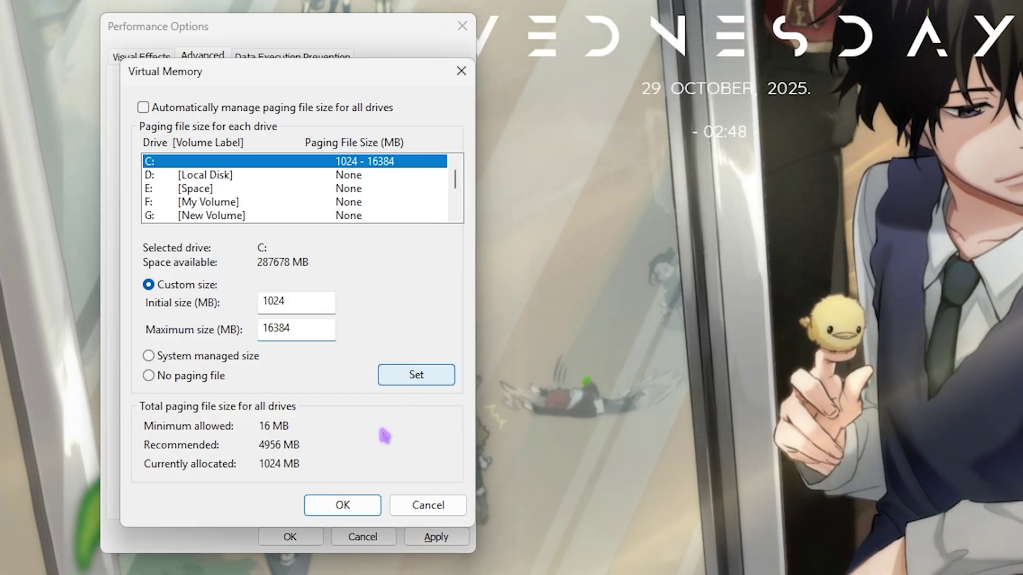
left_click(344, 506)
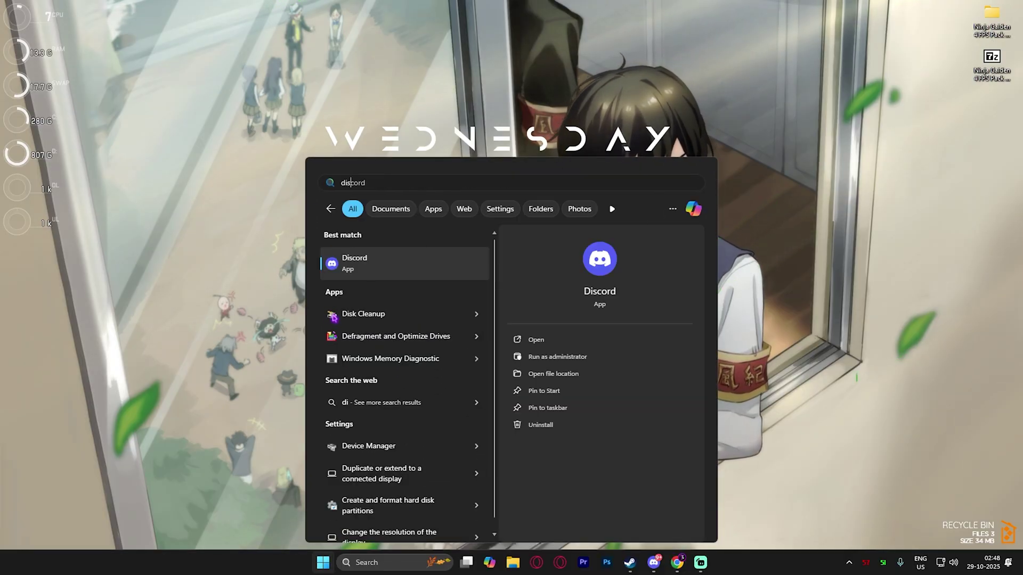
Step: Run Disk Cleanup on C: with Temporary files included and delete the roughly 15.2 MB
type("k cleanup")
key("Return")
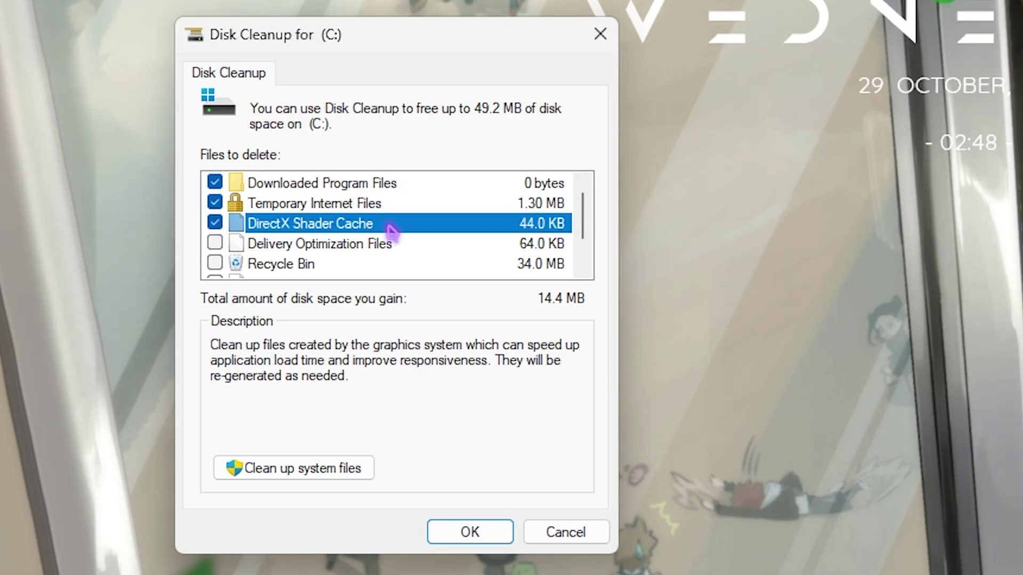
scroll(320, 251, "down", 1)
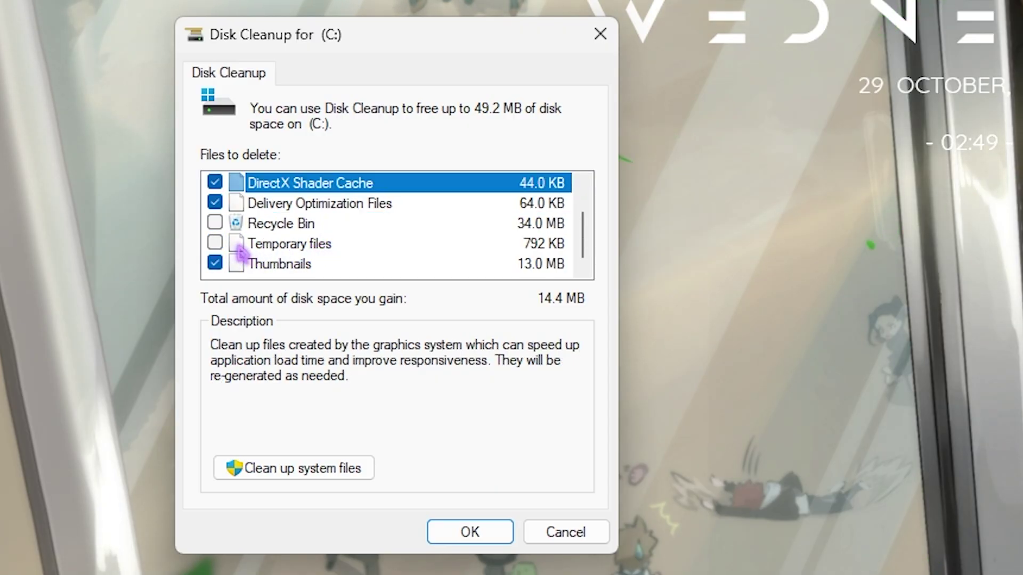
left_click(216, 243)
scroll(365, 251, "up", 1)
scroll(361, 251, "down", 1)
scroll(363, 249, "up", 1)
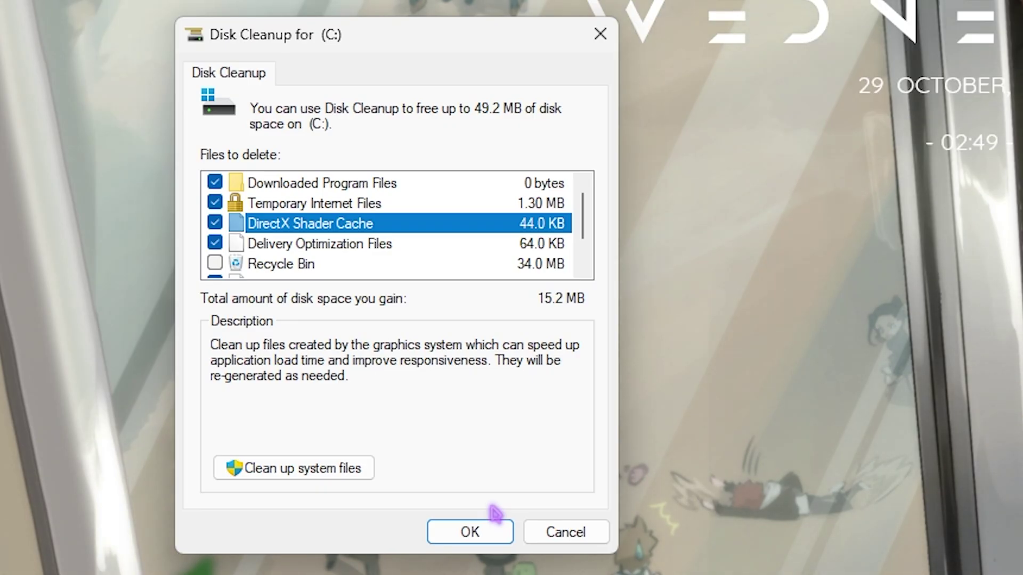
left_click(471, 530)
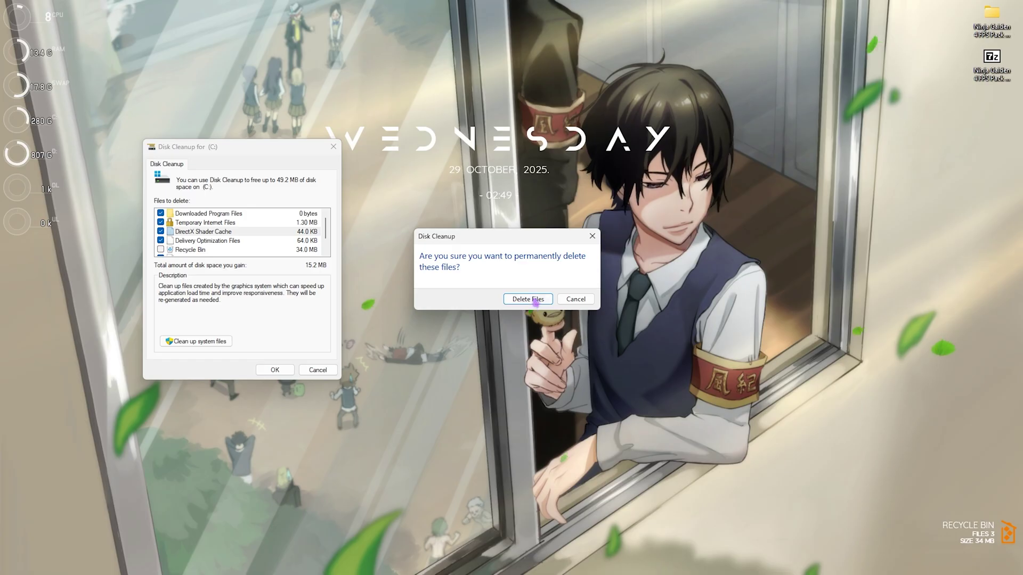
left_click(457, 233)
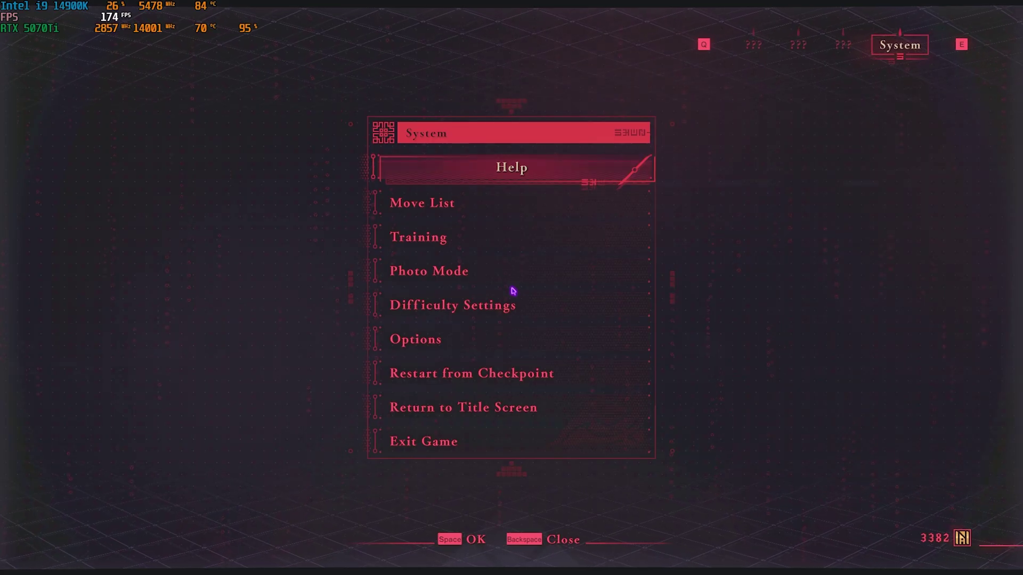
Step: Open Options and then Graphics in Ninja Gaiden 4's System menu
left_click(434, 338)
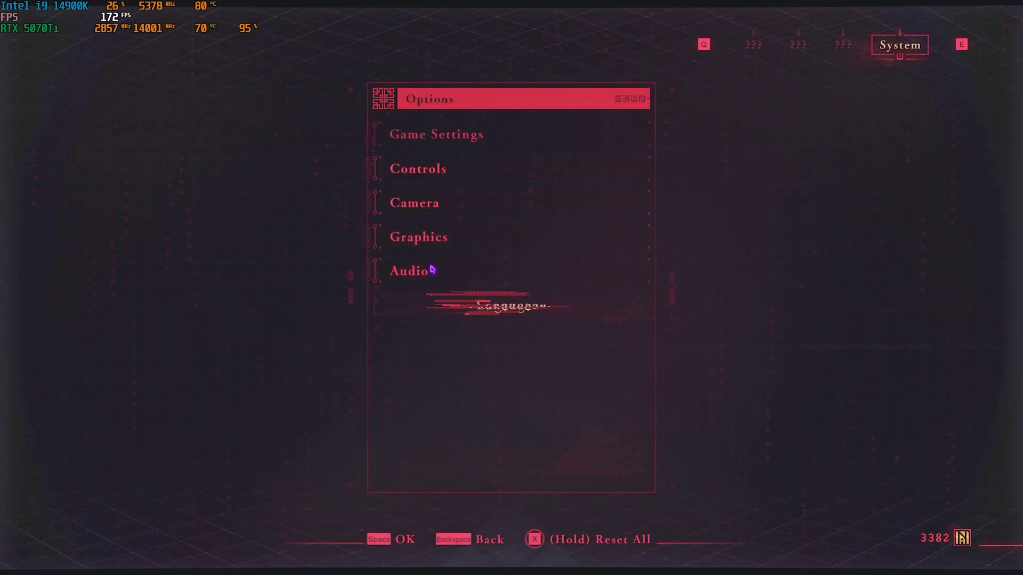
left_click(433, 231)
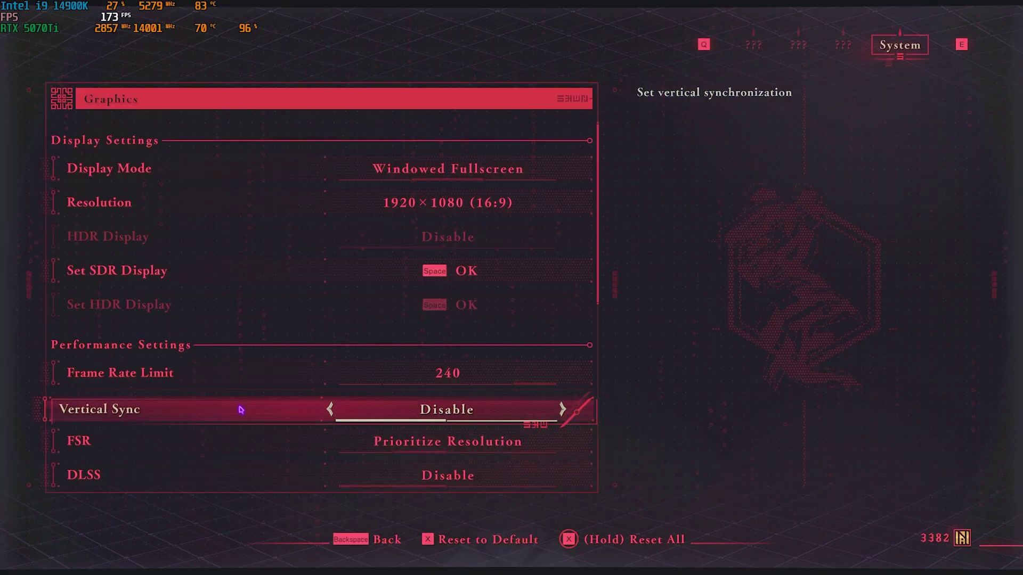
Step: Set FSR upscaling to Prioritize Performance
key("Down")
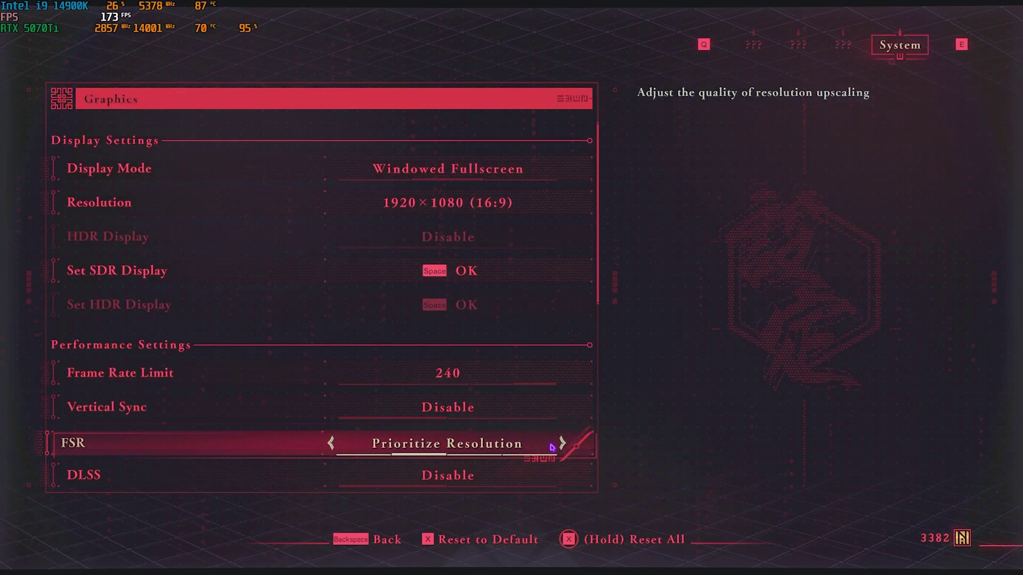
key("Down")
left_click(331, 409)
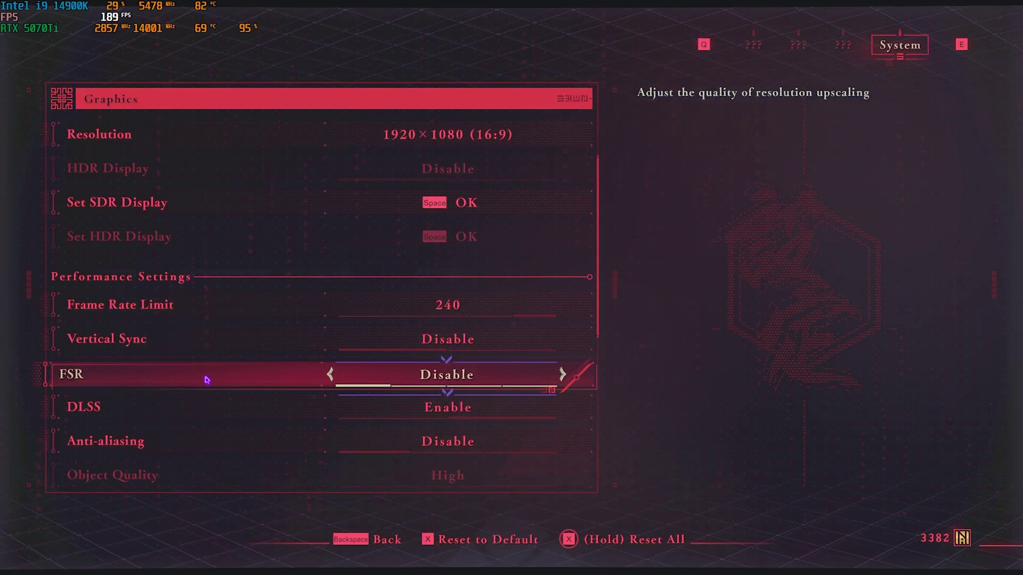
left_click(563, 375)
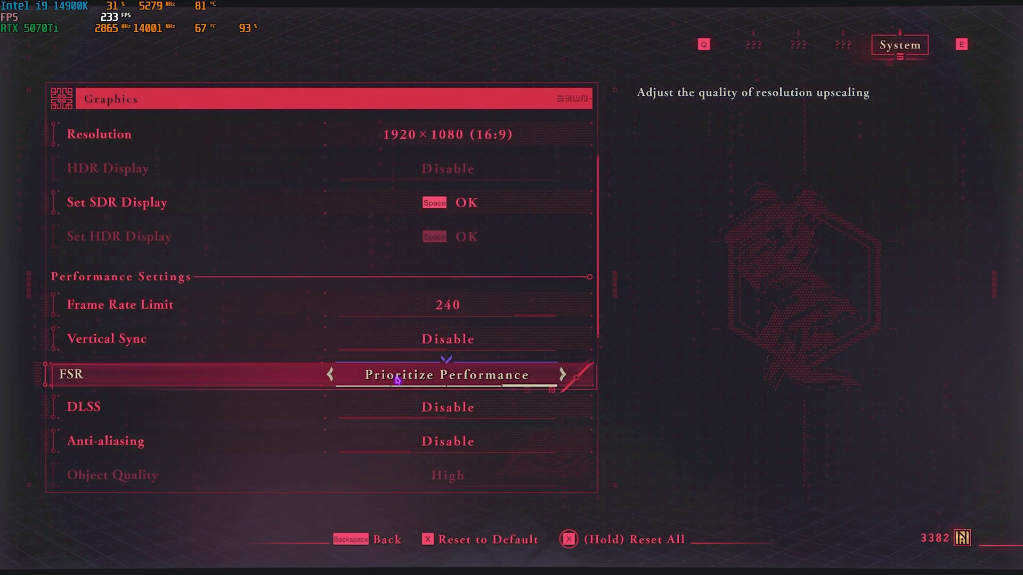
scroll(397, 380, "down", 3)
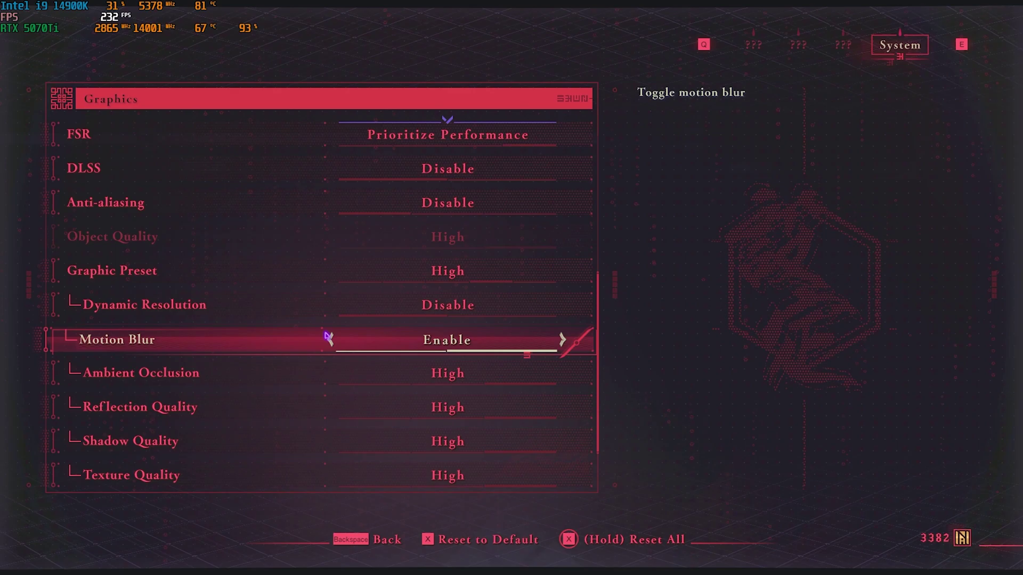
Step: Disable motion blur, ambient occlusion and reflections, set shadows Medium and volumetric fog Low
left_click(331, 341)
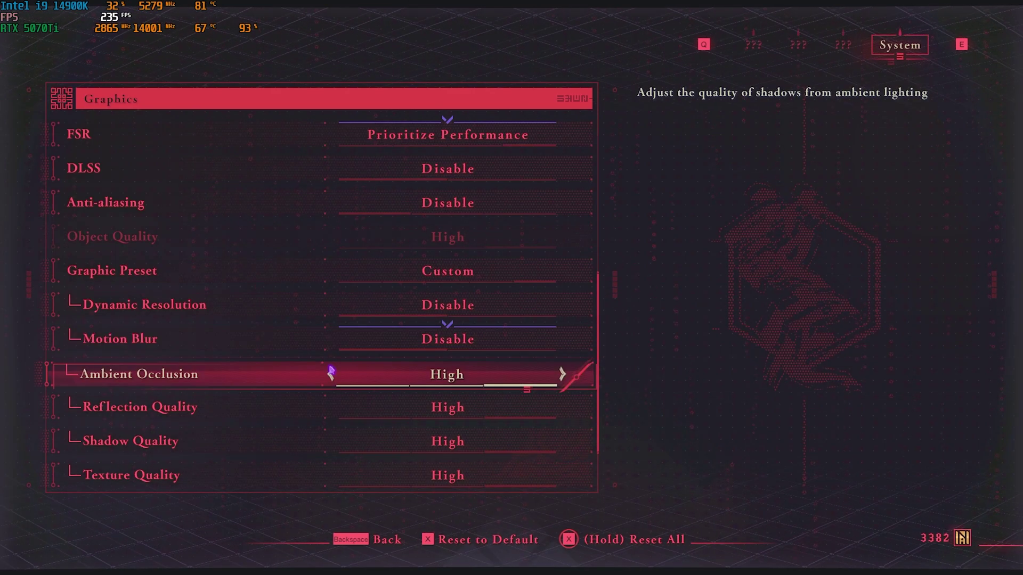
left_click(331, 374)
left_click(332, 374)
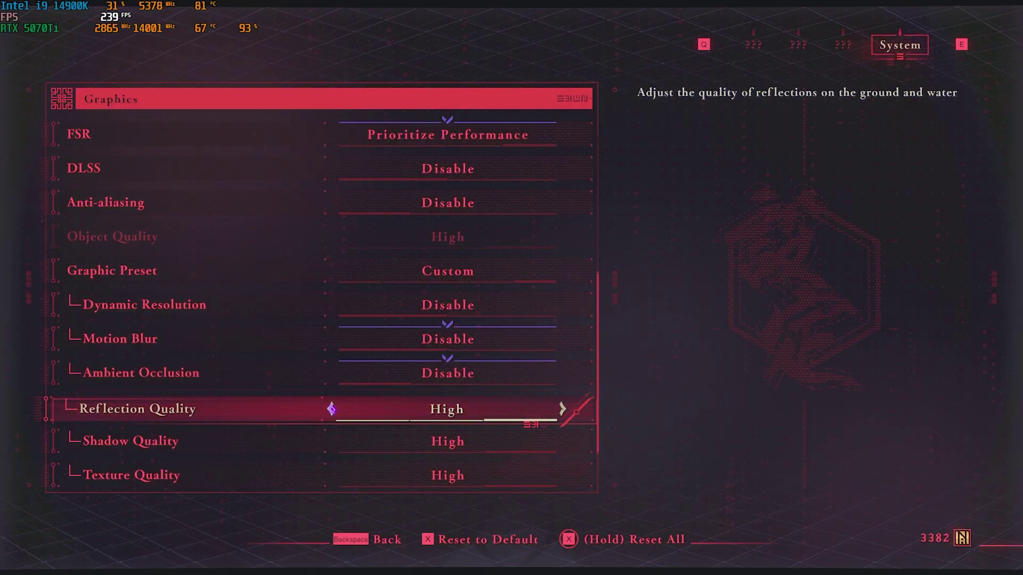
left_click(331, 408)
left_click(331, 409)
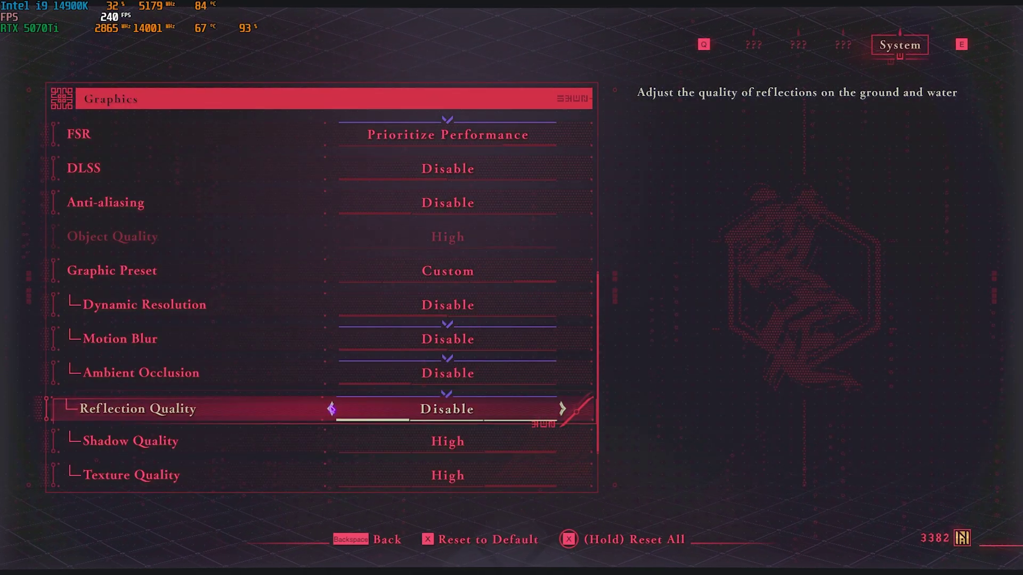
left_click(342, 447)
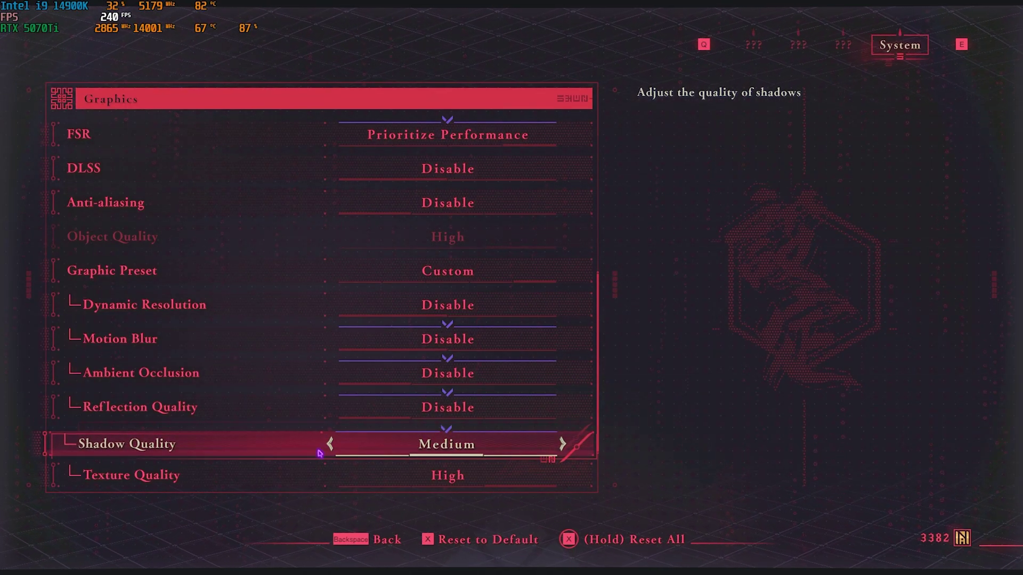
scroll(258, 439, "down", 1)
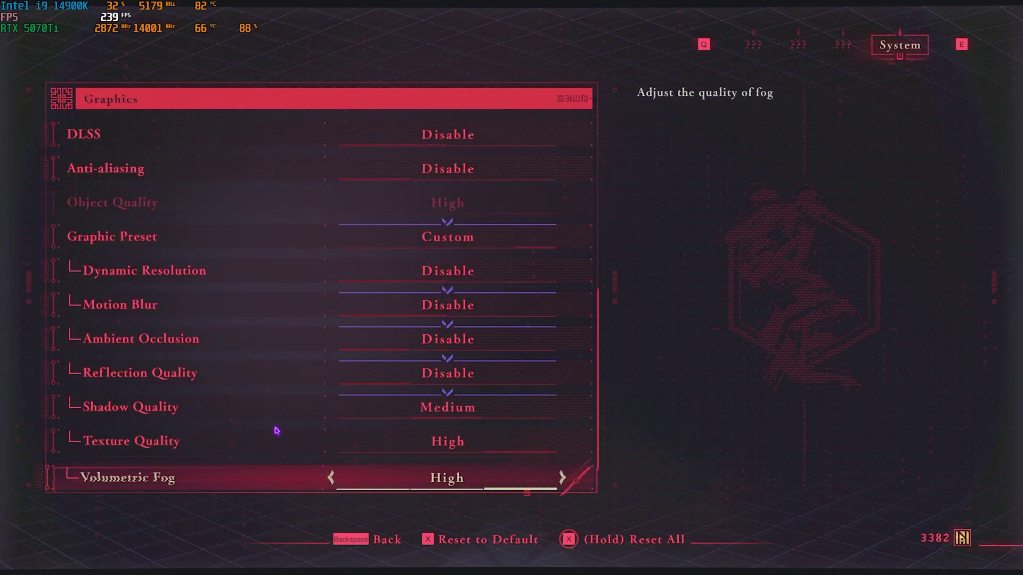
left_click(329, 479)
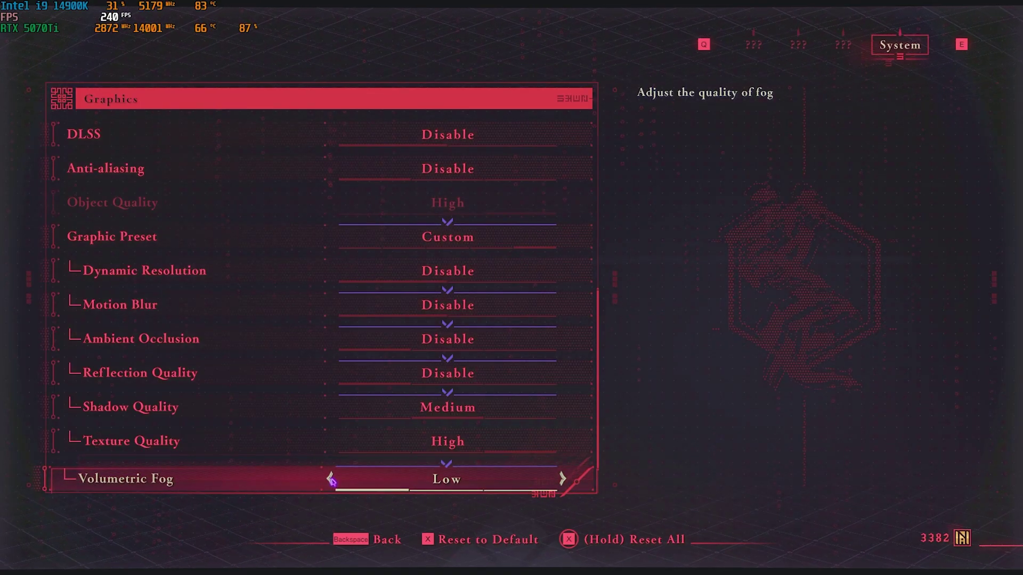
scroll(314, 458, "down", 1)
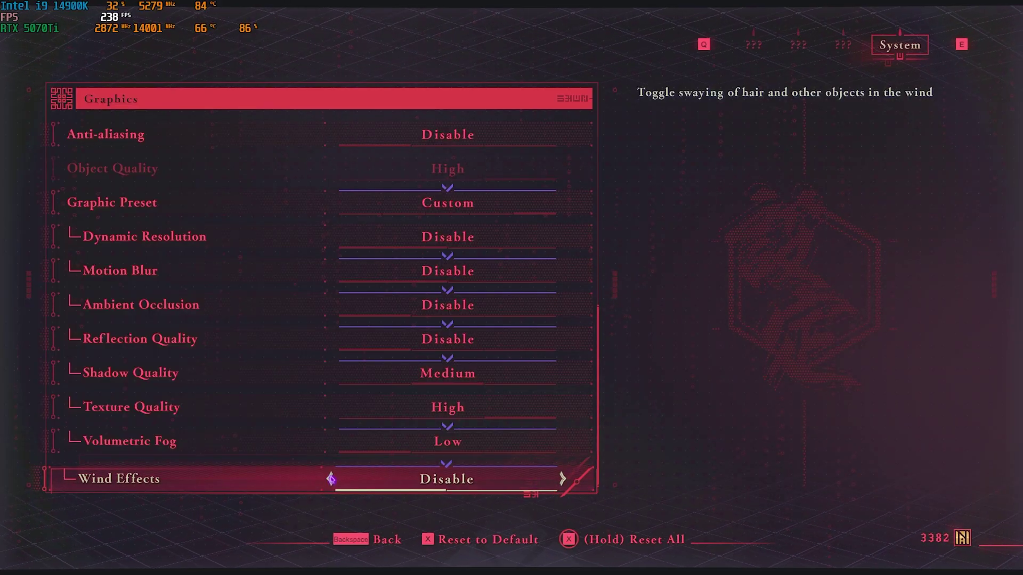
key("BackSpace")
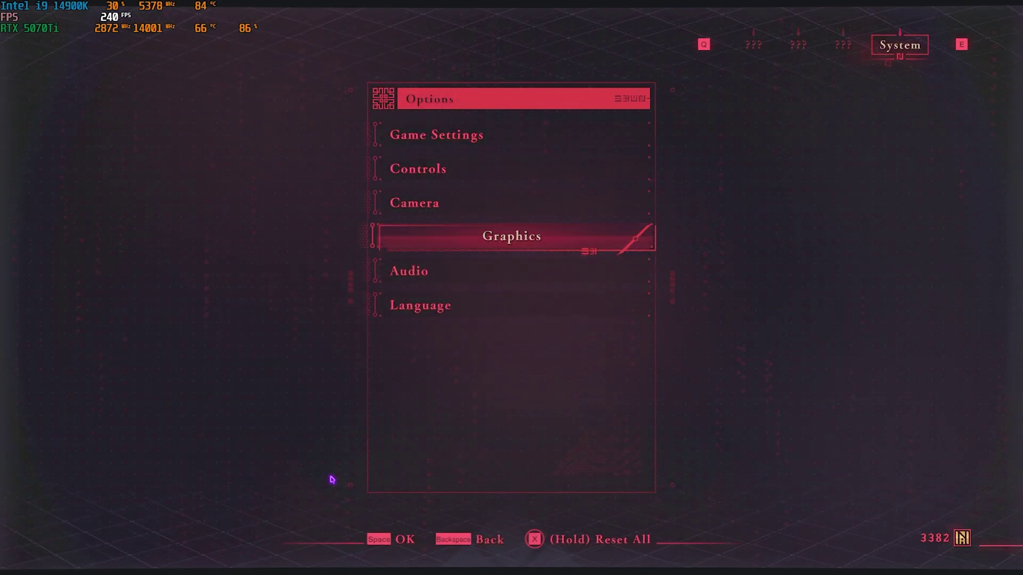
Step: Leave the menu and run through the container yard to the burning deck, checking the roughly 185 FPS
key("Escape")
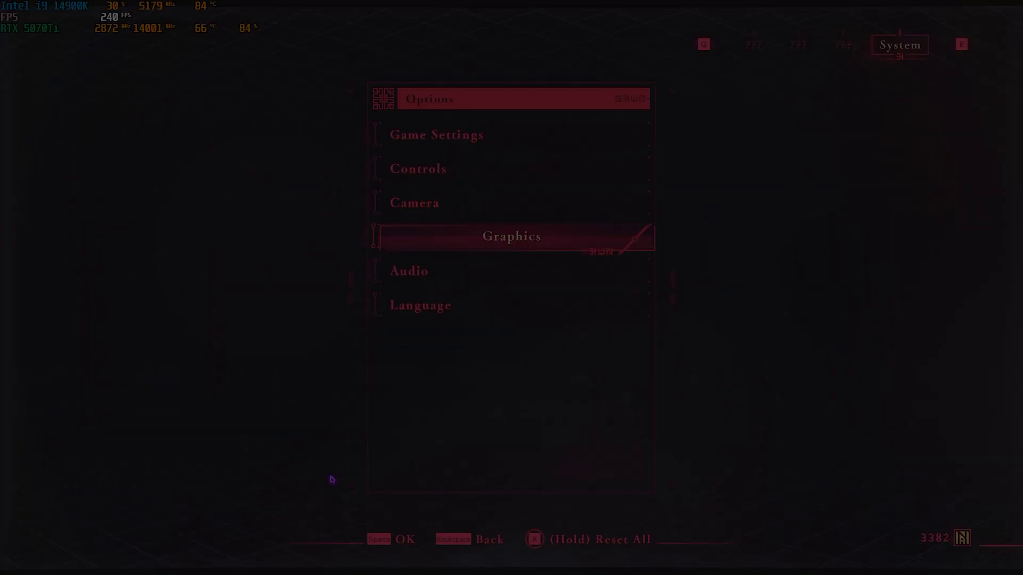
key("w")
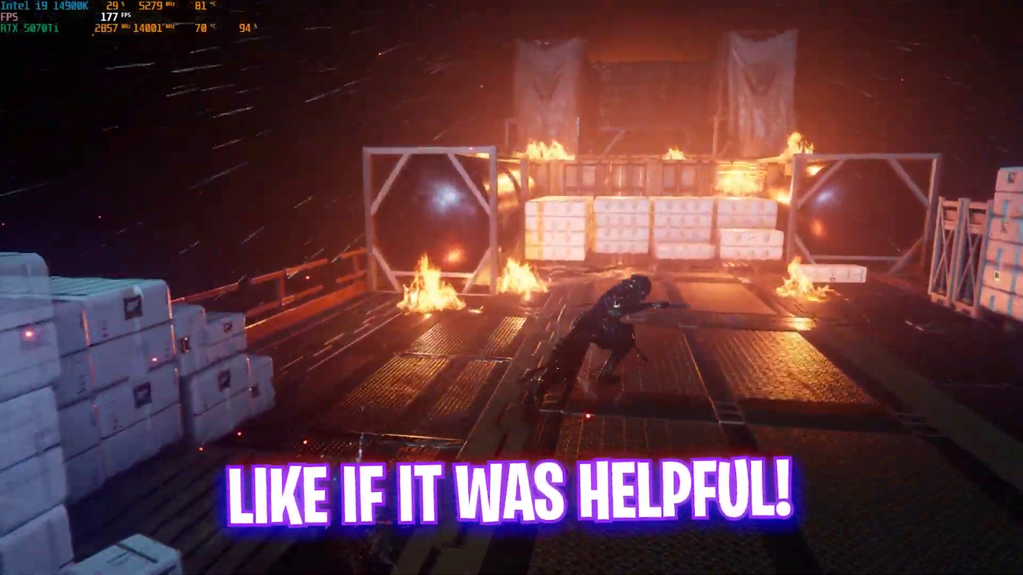
key("w")
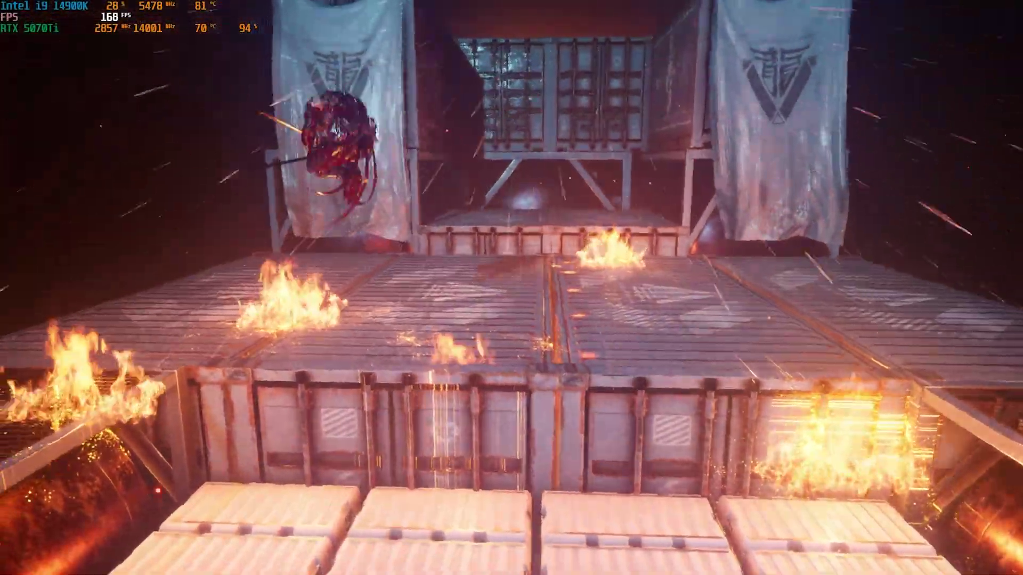
key("w")
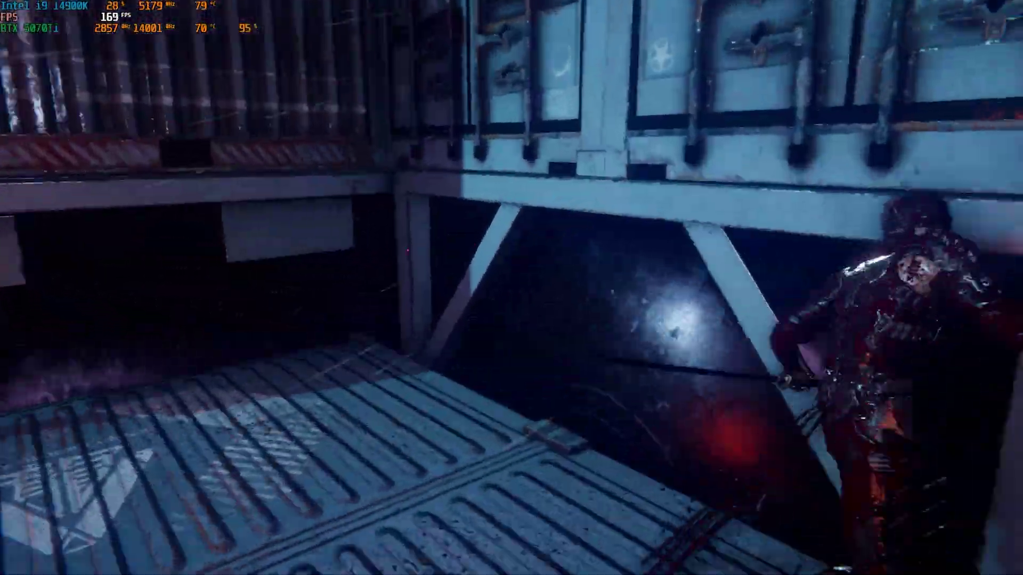
key("w")
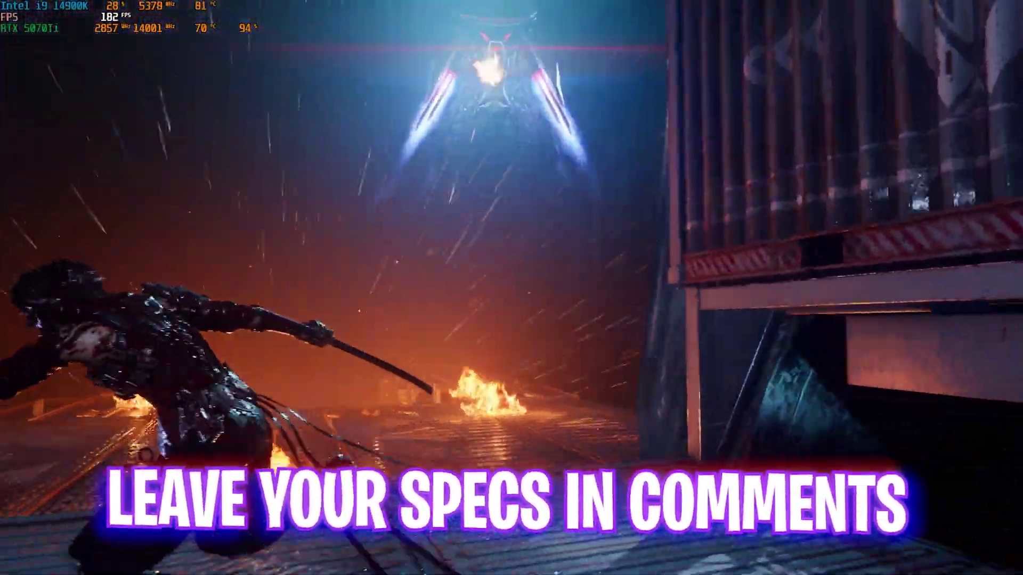
key("w")
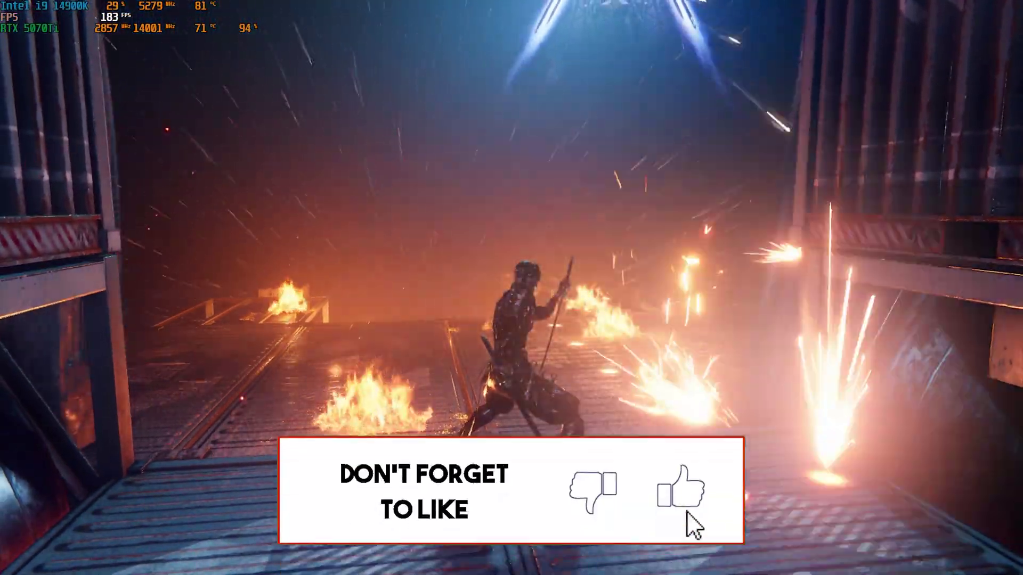
key("d")
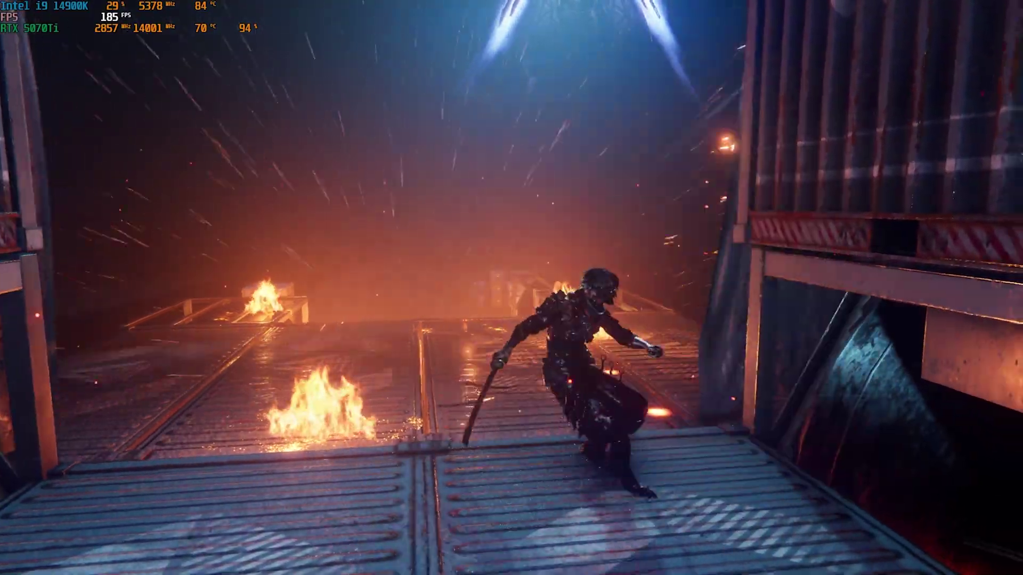